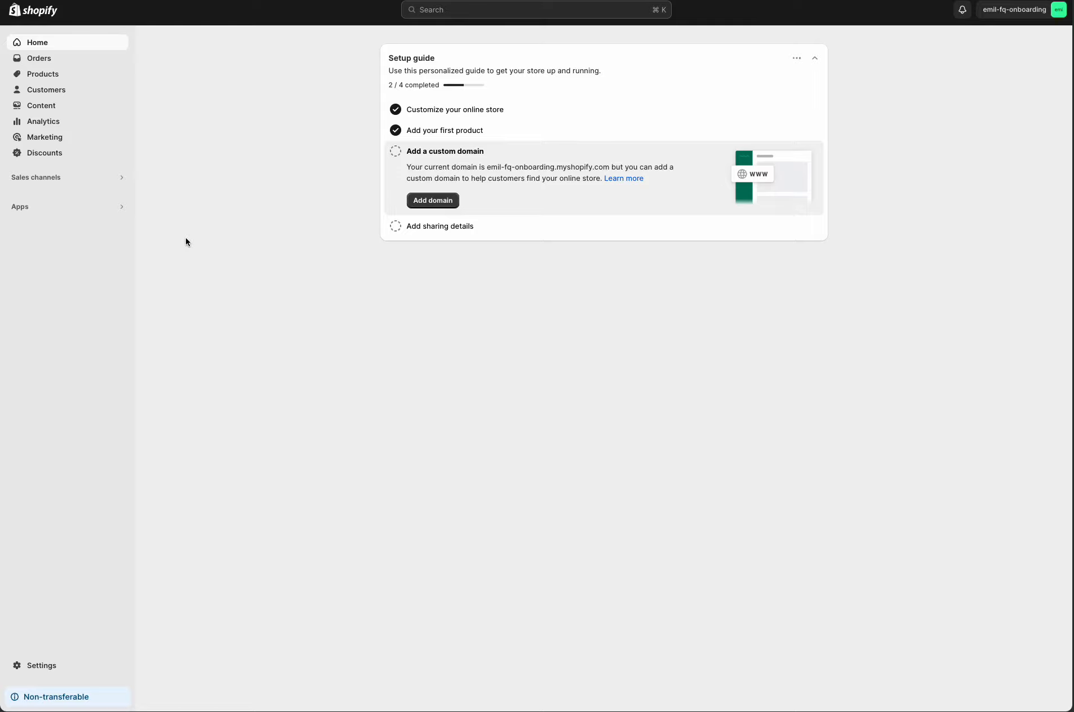
Step: Open the Fit Quiz for clothes and shoes app from the store's installed apps
{"action": "left_click", "coordinate": [80, 213]}
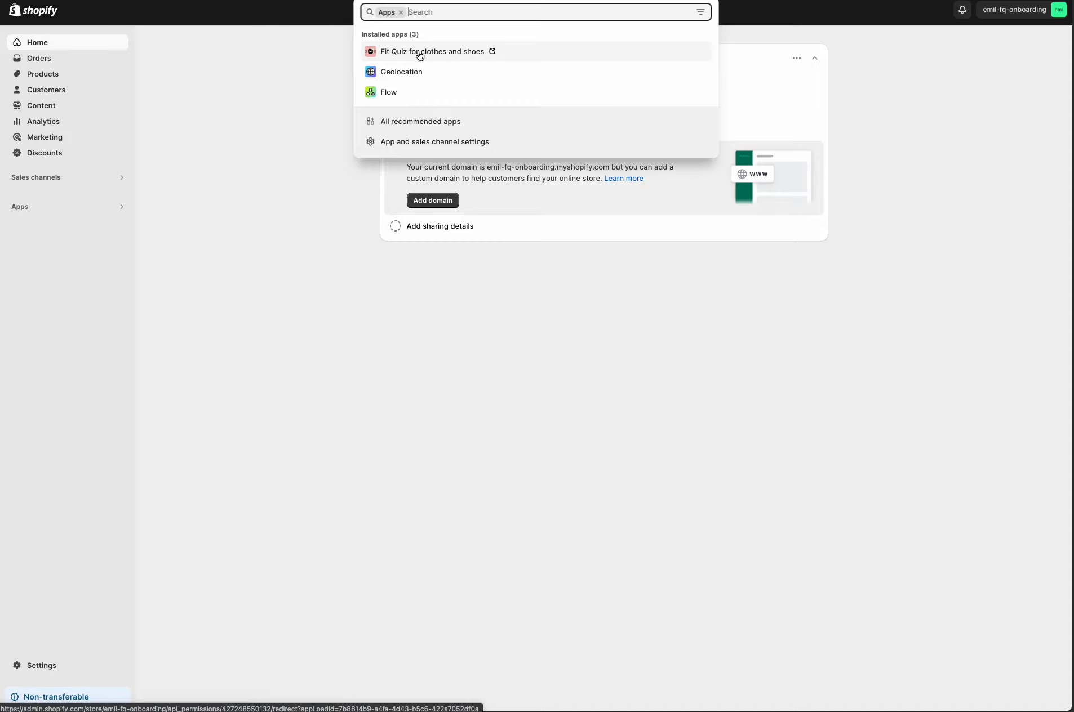
{"action": "left_click", "coordinate": [846, 578]}
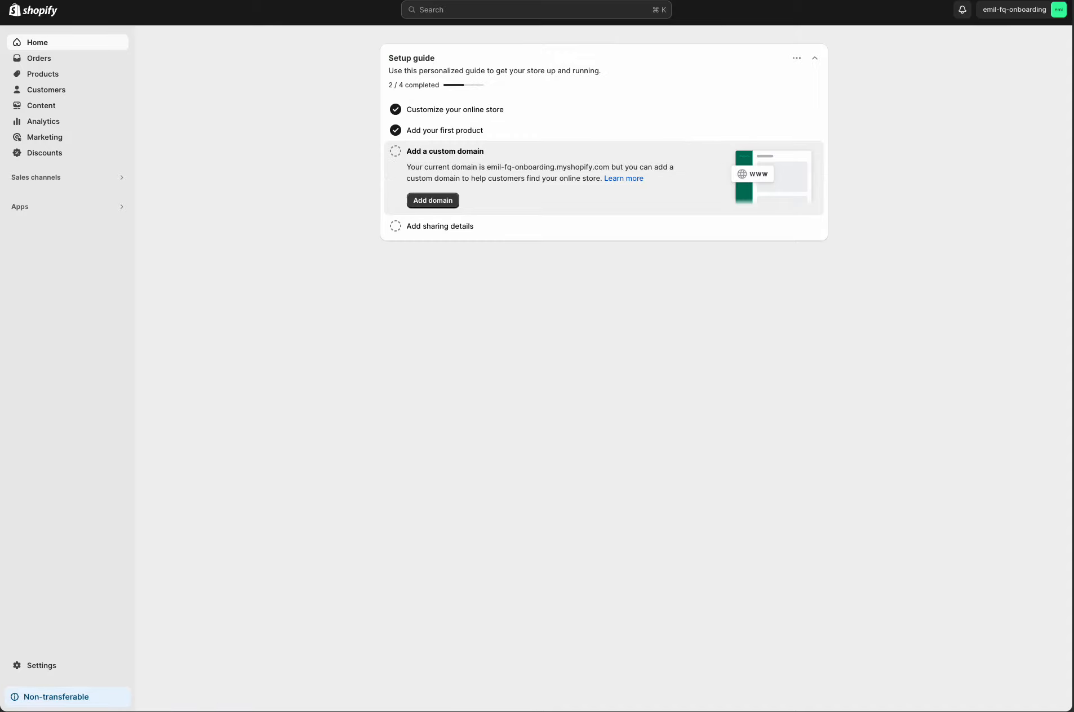
{"action": "left_click", "coordinate": [696, 1]}
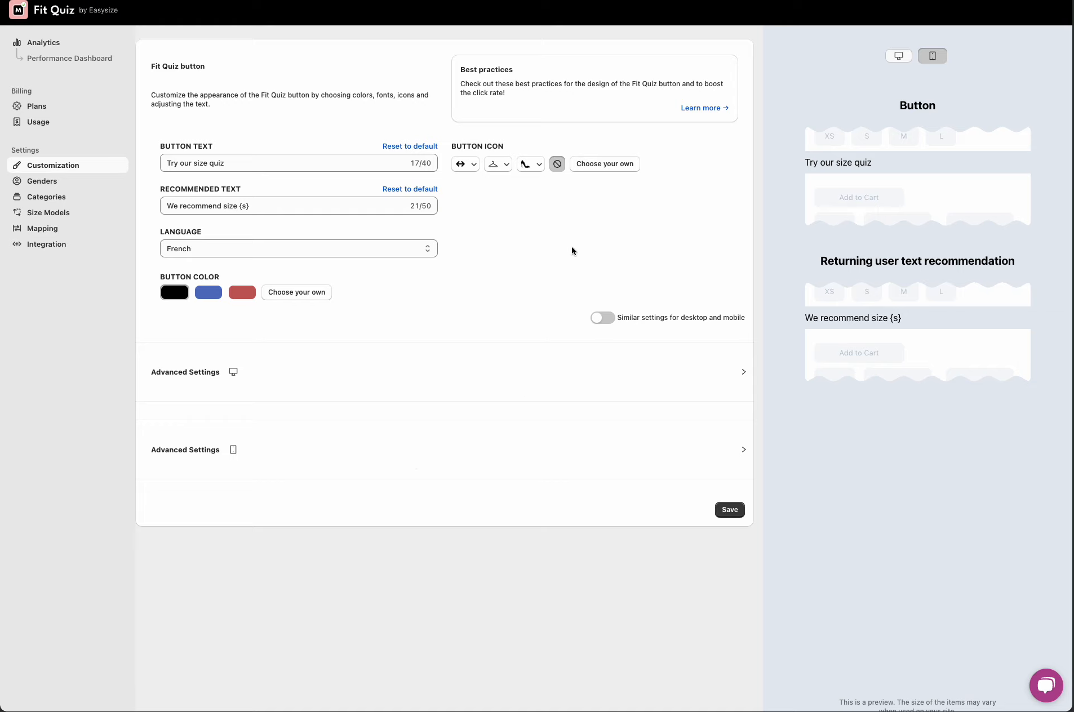
Step: Set the Fit Quiz button language to English
{"action": "left_click", "coordinate": [311, 250]}
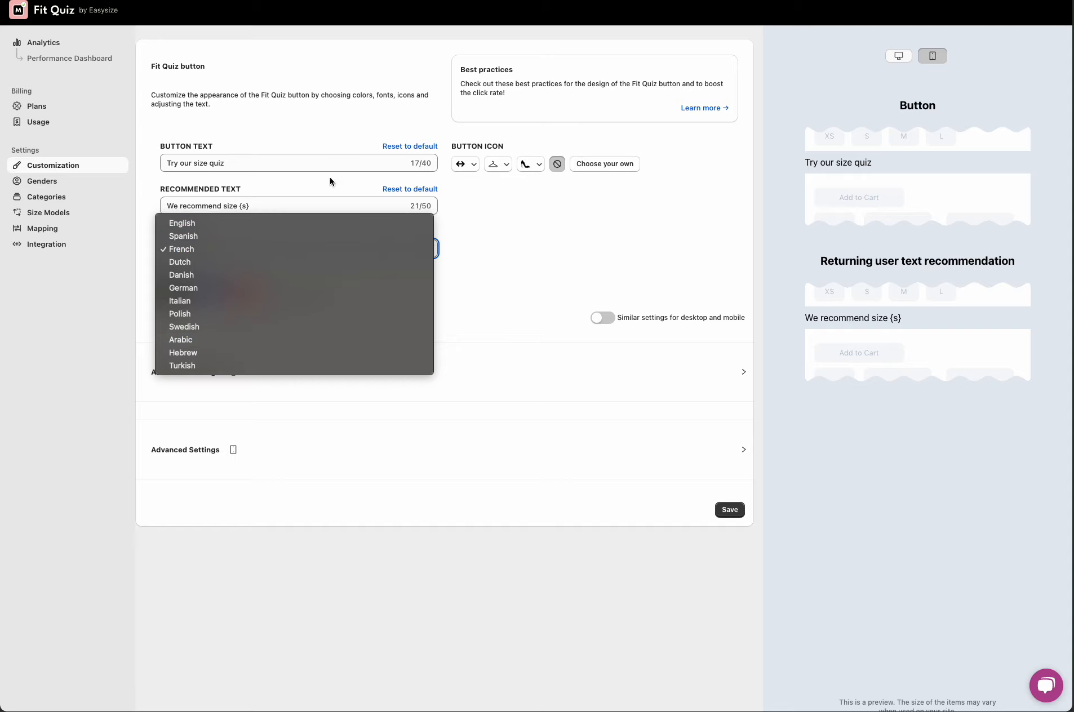
{"action": "left_click", "coordinate": [317, 225]}
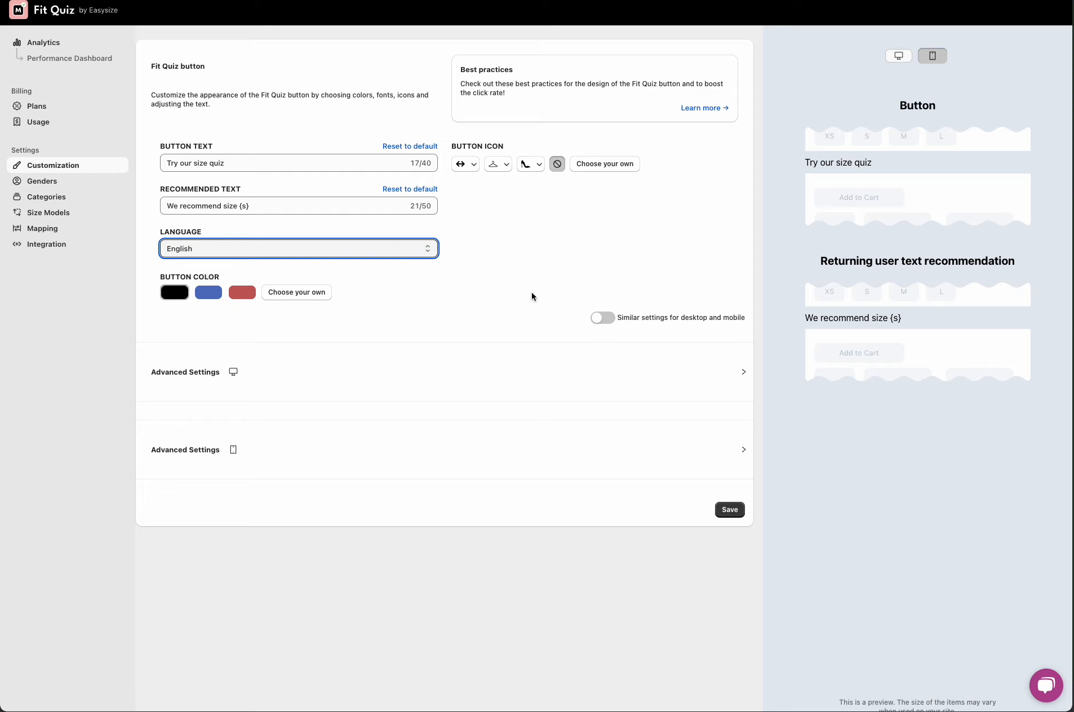
Step: Replace the button text with "Find your size"
{"action": "left_click", "coordinate": [207, 163]}
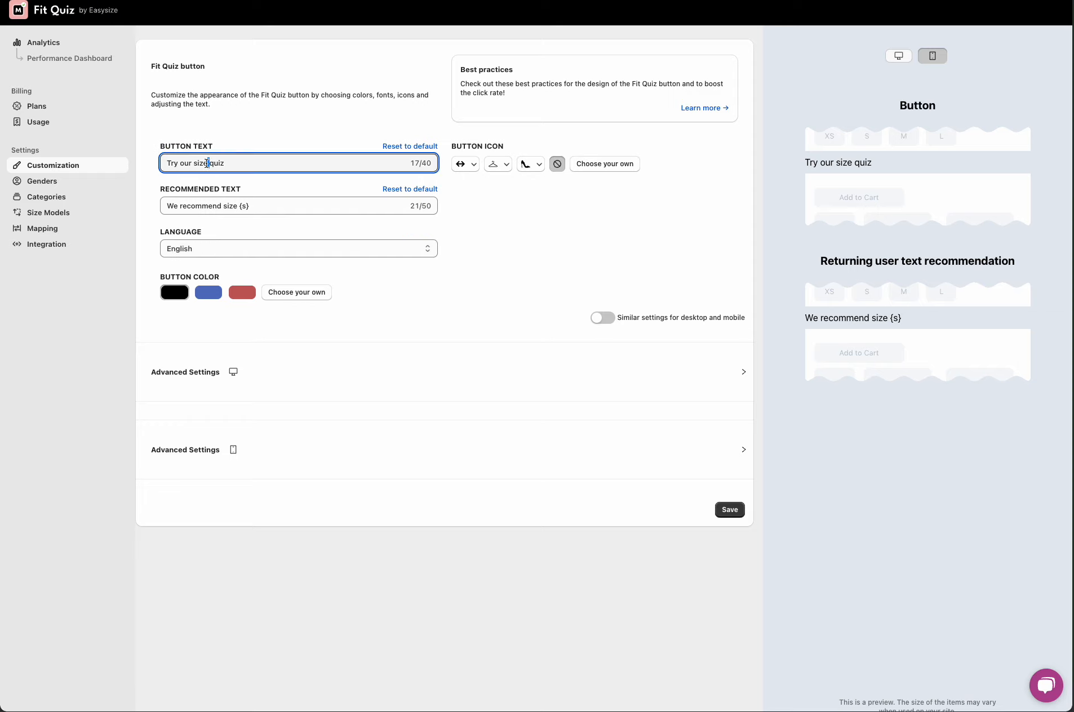
{"action": "double_click", "coordinate": [204, 163]}
{"action": "triple_click", "coordinate": [204, 163]}
{"action": "type", "text": "Find your size"}
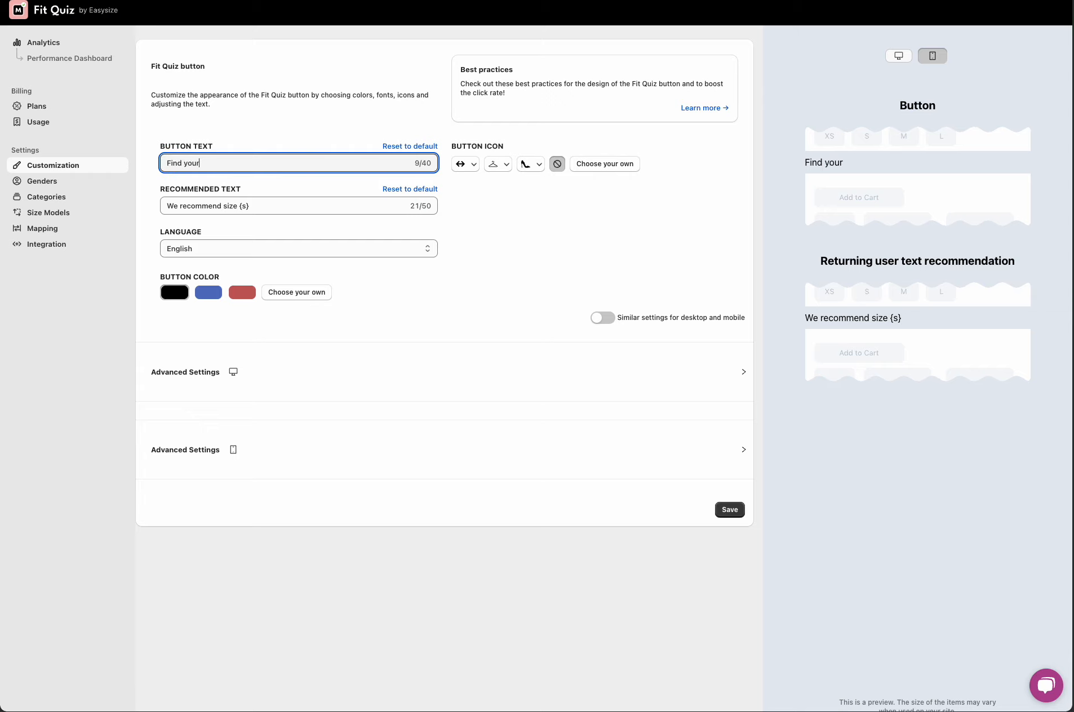
Step: Choose the lightbulb and the second hanger as button icons, and pick the red button colour
{"action": "left_click", "coordinate": [465, 163]}
{"action": "left_click", "coordinate": [465, 212]}
{"action": "left_click", "coordinate": [466, 164]}
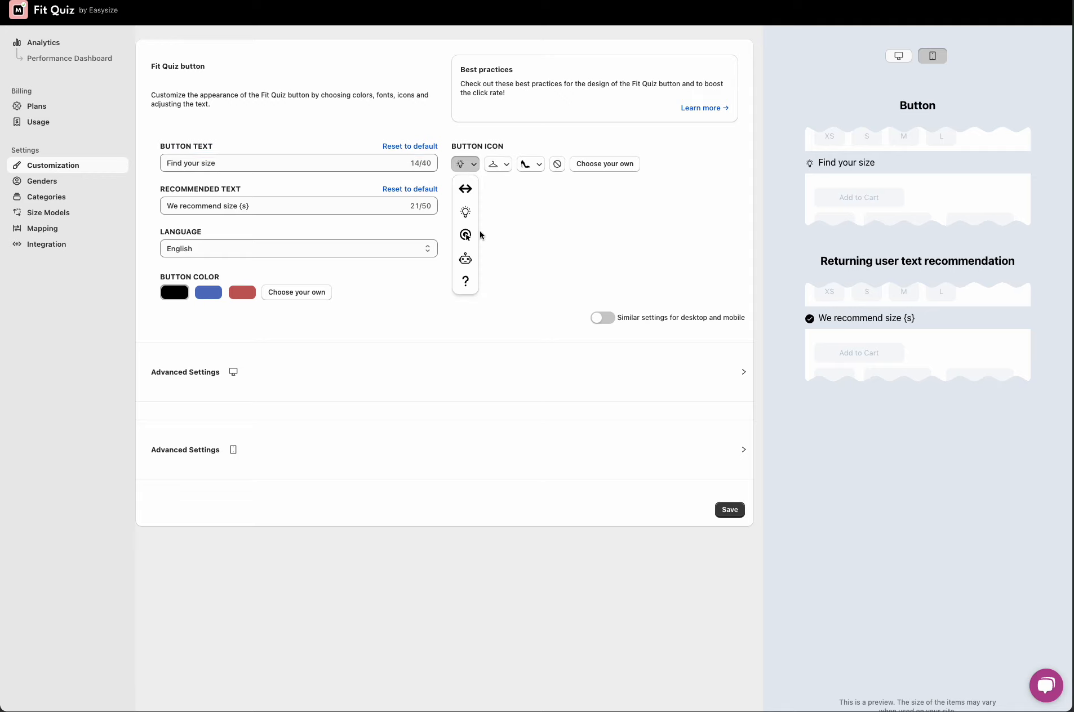
{"action": "left_click", "coordinate": [501, 166]}
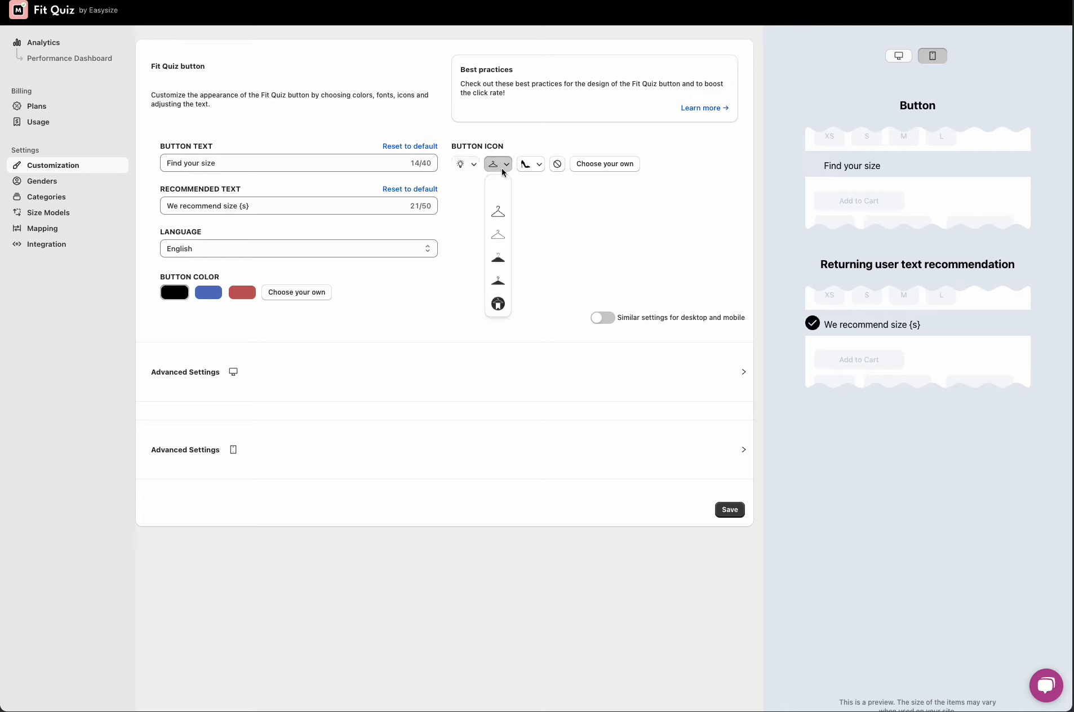
{"action": "left_click", "coordinate": [497, 210]}
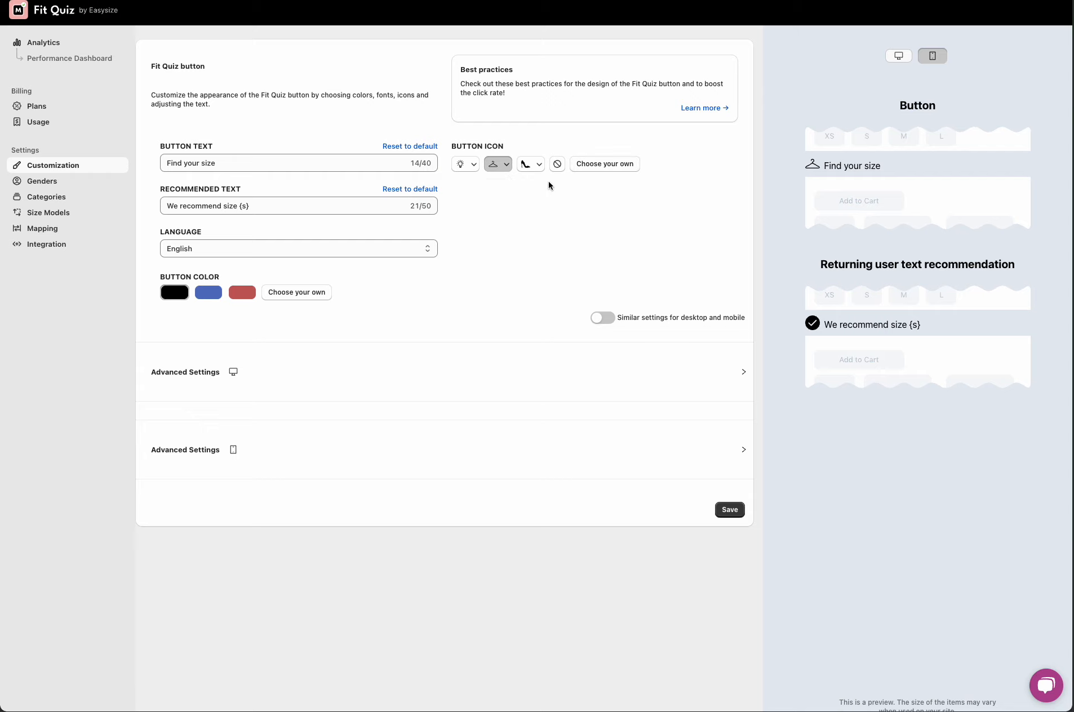
{"action": "left_click", "coordinate": [235, 295]}
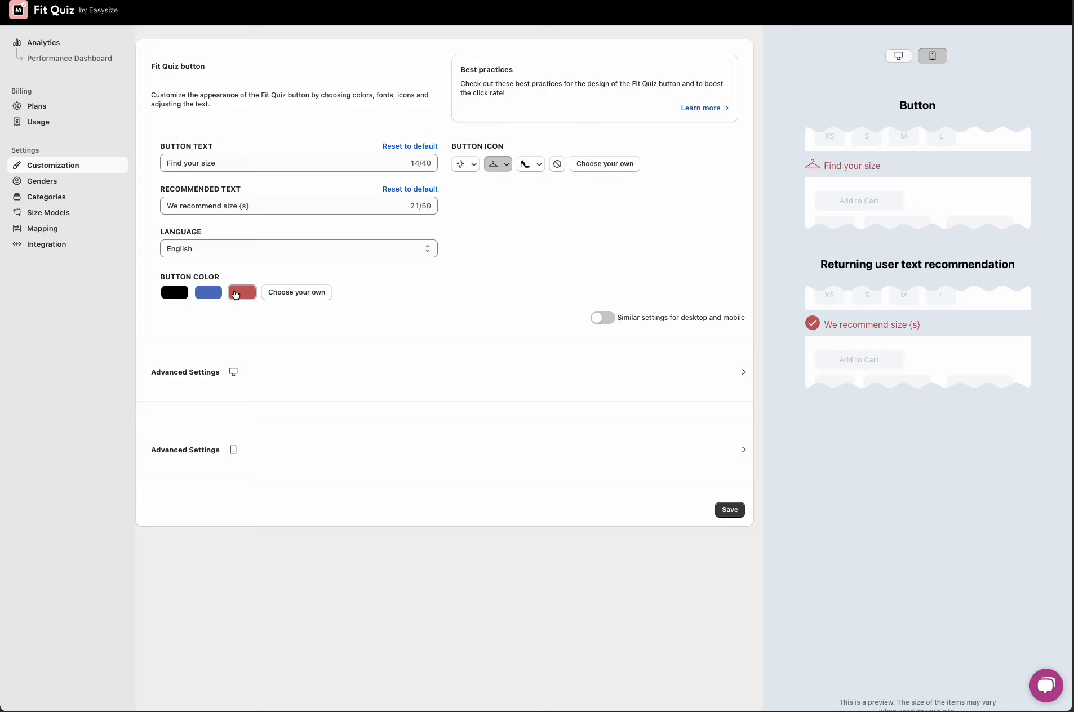
Step: In the desktop Advanced Settings, set Underline and Only capital letters to Yes
{"action": "left_click", "coordinate": [712, 367]}
{"action": "scroll", "coordinate": [367, 324], "scroll_direction": "down", "scroll_amount": 3}
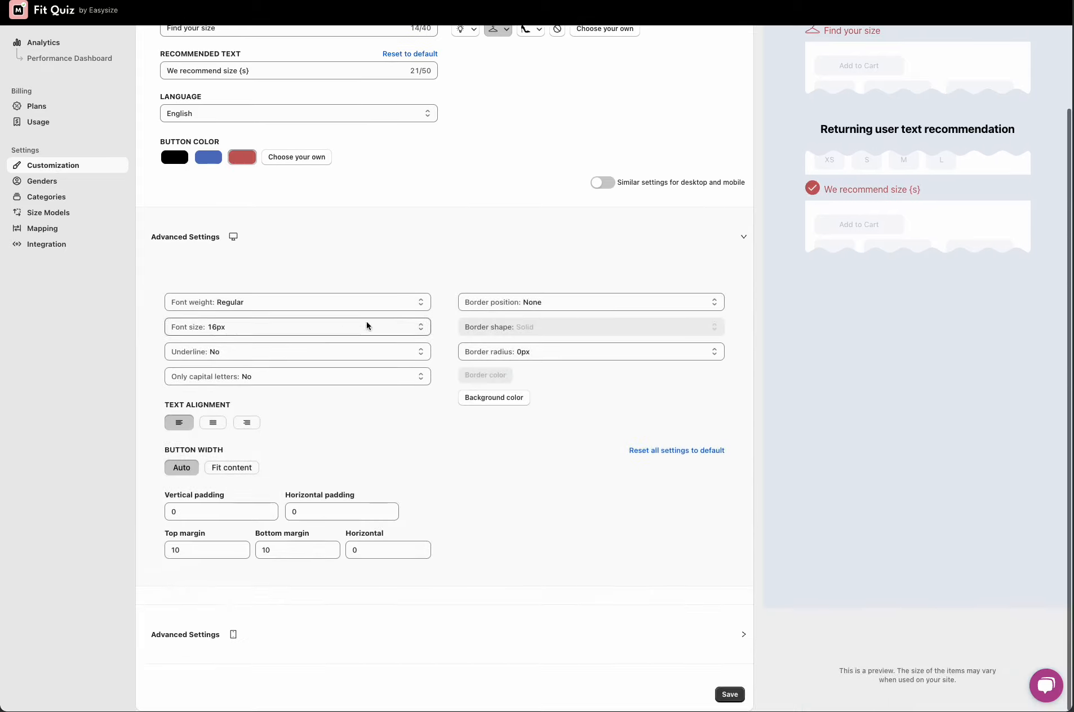
{"action": "left_click", "coordinate": [287, 355]}
{"action": "left_click", "coordinate": [256, 339]}
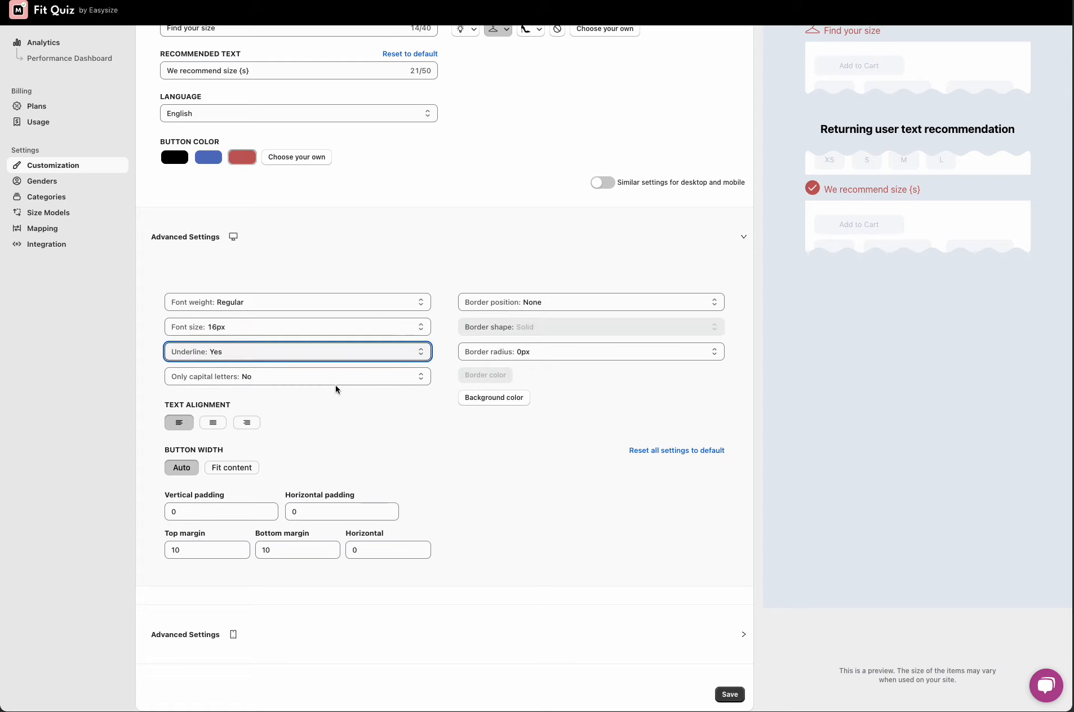
{"action": "left_click", "coordinate": [331, 376]}
{"action": "left_click", "coordinate": [316, 363]}
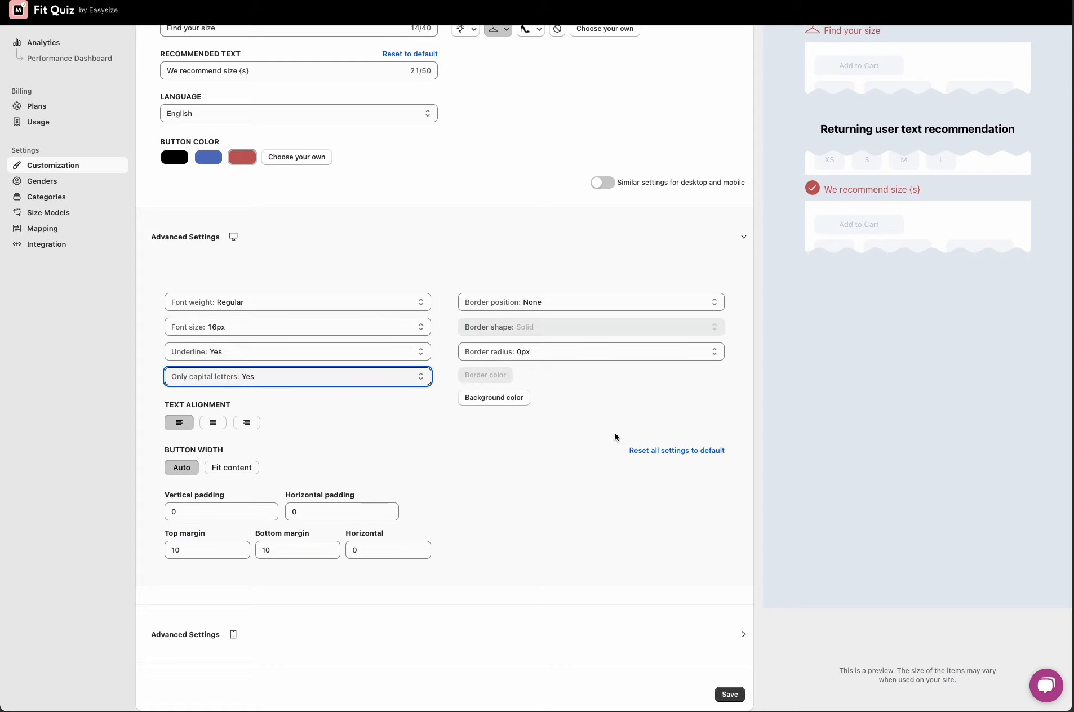
Step: Examine the border position options and the padding fields in the desktop advanced settings
{"action": "scroll", "coordinate": [524, 395], "scroll_direction": "up", "scroll_amount": 1}
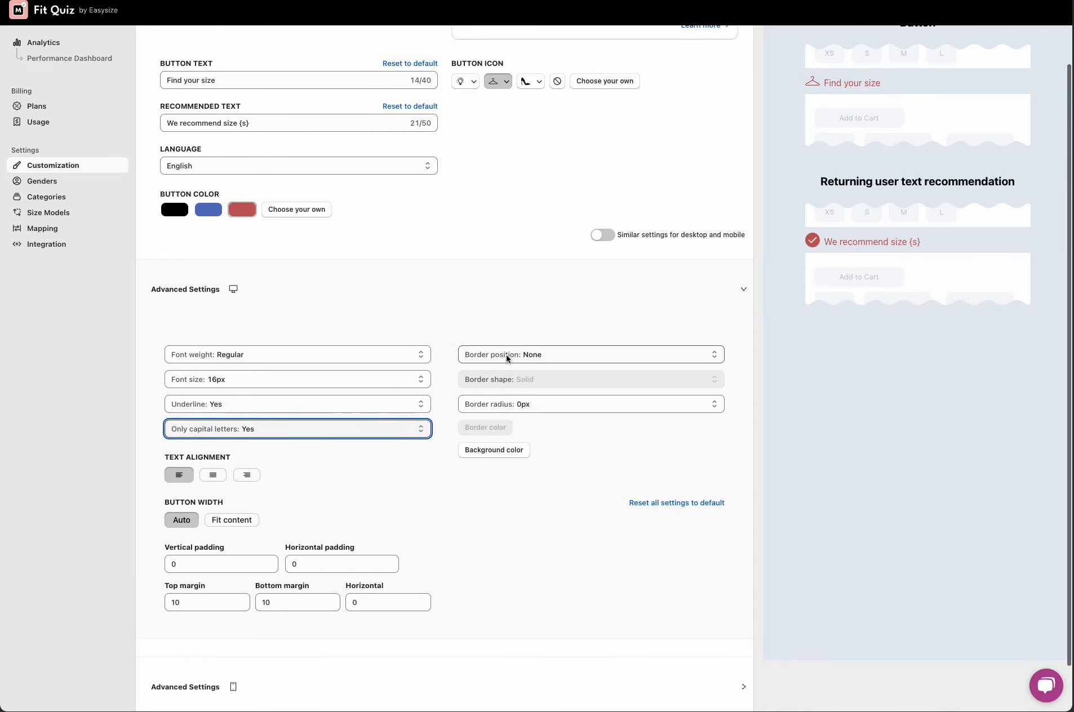
{"action": "left_click", "coordinate": [503, 355]}
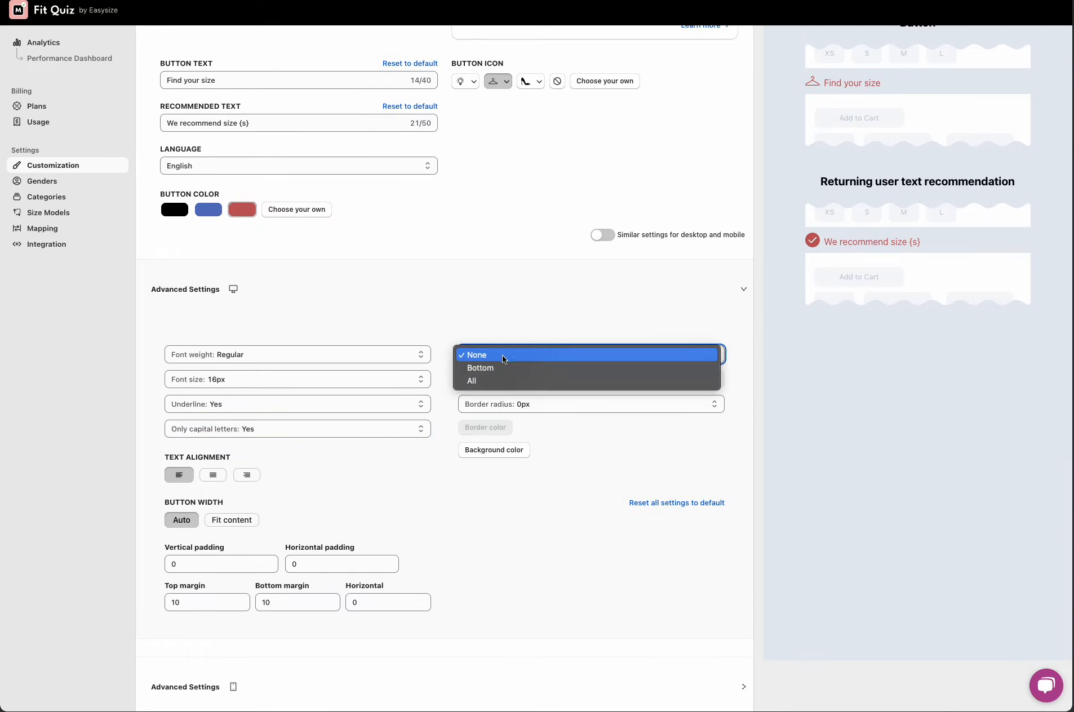
{"action": "left_click", "coordinate": [280, 424]}
{"action": "scroll", "coordinate": [595, 437], "scroll_direction": "up", "scroll_amount": 2}
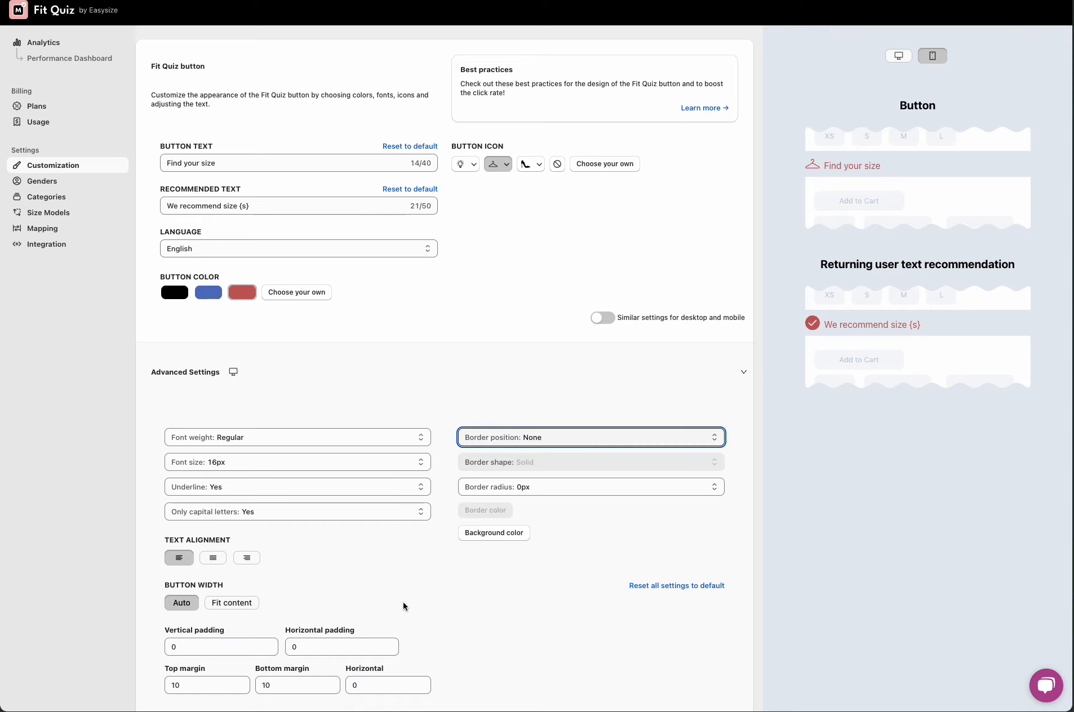
{"action": "scroll", "coordinate": [354, 609], "scroll_direction": "down", "scroll_amount": 3}
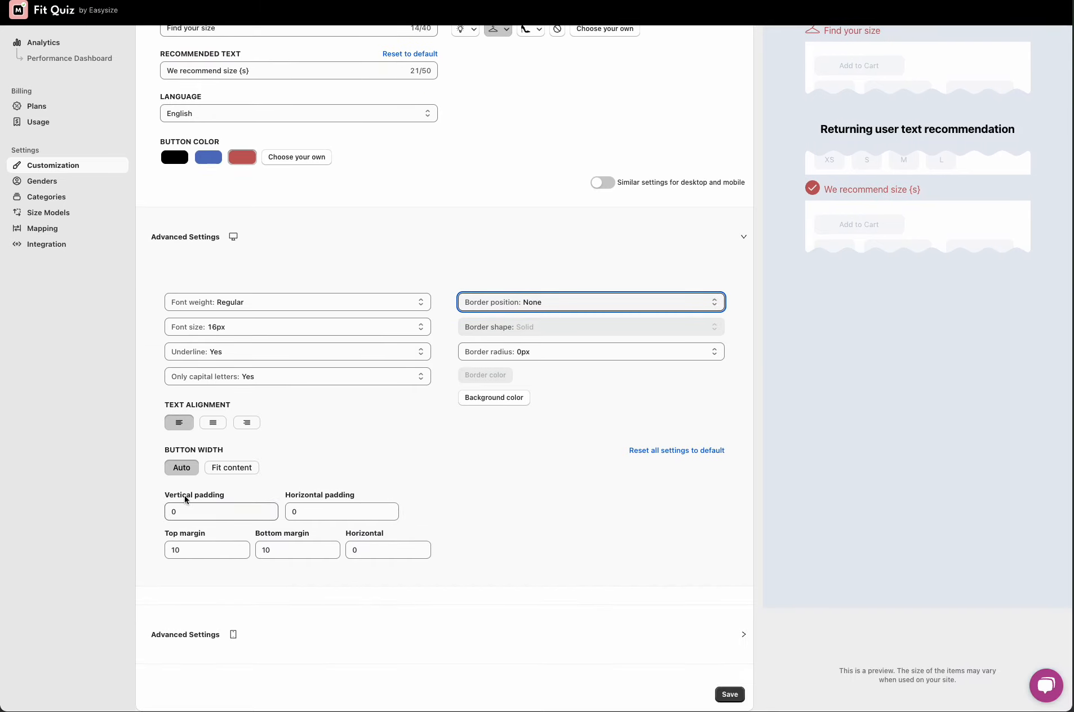
{"action": "left_click", "coordinate": [185, 499]}
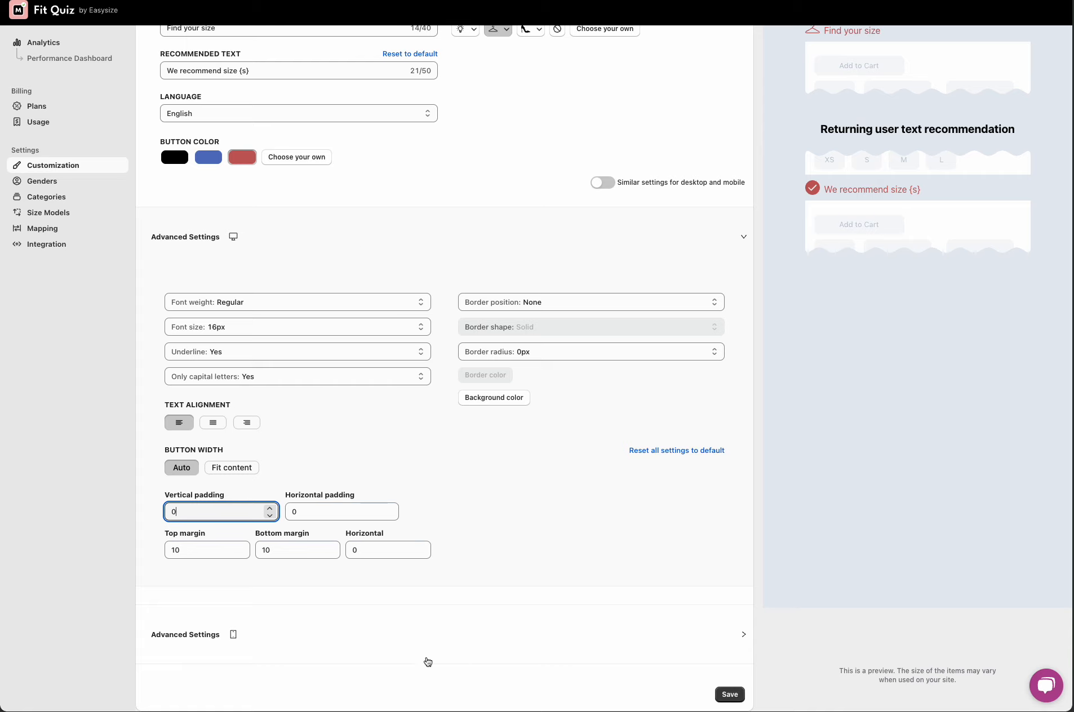
Step: Turn on Similar settings for desktop and mobile and save the button customization
{"action": "left_click", "coordinate": [398, 635]}
{"action": "left_click", "coordinate": [424, 249]}
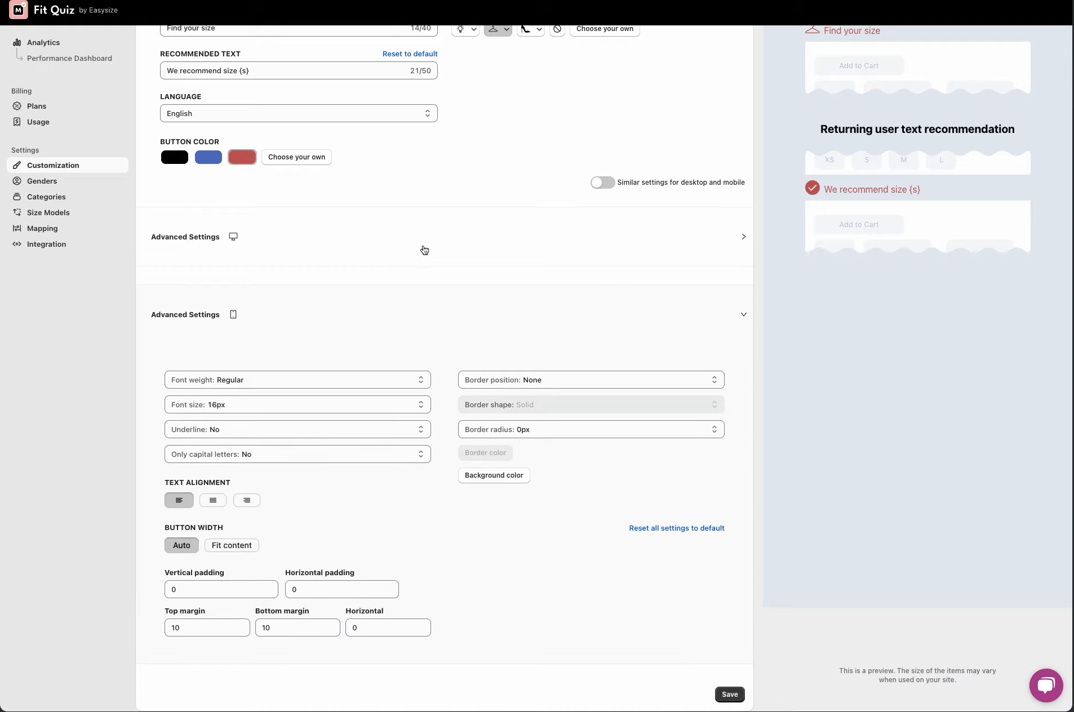
{"action": "left_click", "coordinate": [284, 252]}
{"action": "left_click", "coordinate": [281, 246]}
{"action": "left_click", "coordinate": [602, 182]}
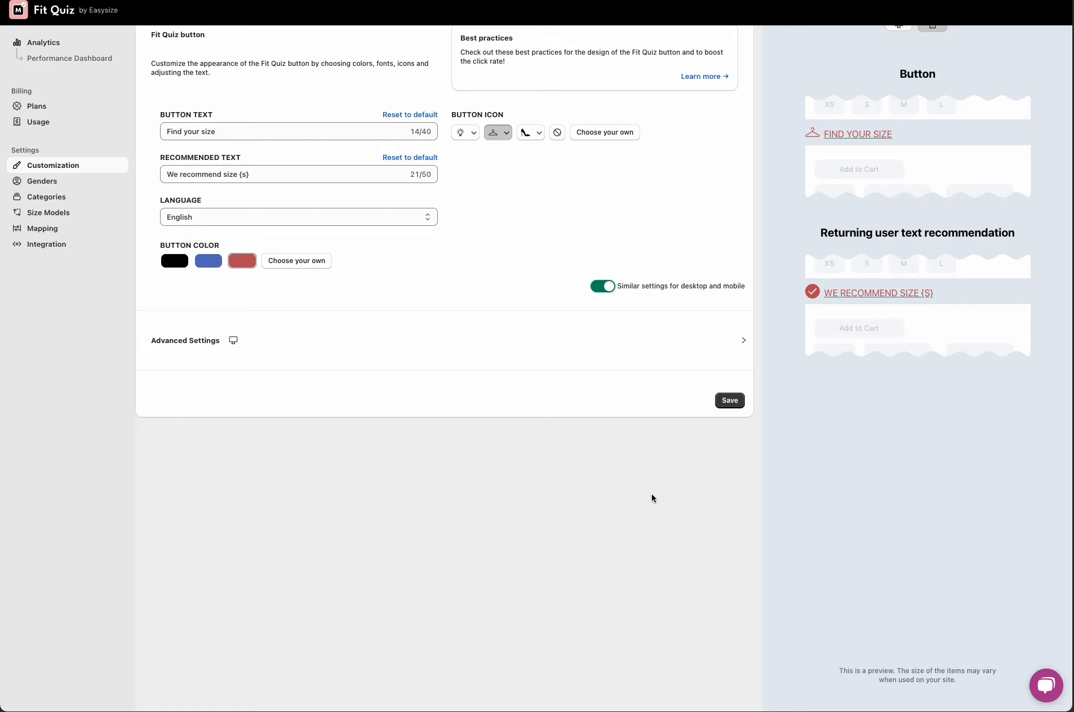
{"action": "scroll", "coordinate": [644, 510], "scroll_direction": "up", "scroll_amount": 2}
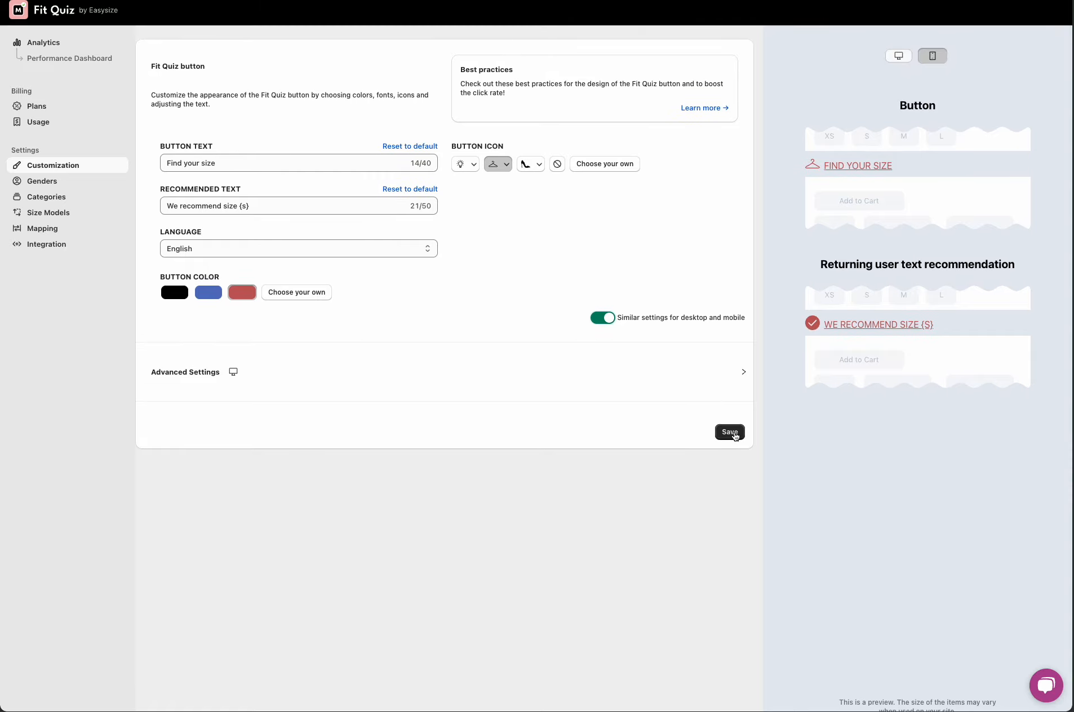
{"action": "left_click", "coordinate": [734, 434]}
Step: Open the Genders settings and try each option for which genders the store sells items for
{"action": "left_click", "coordinate": [71, 186]}
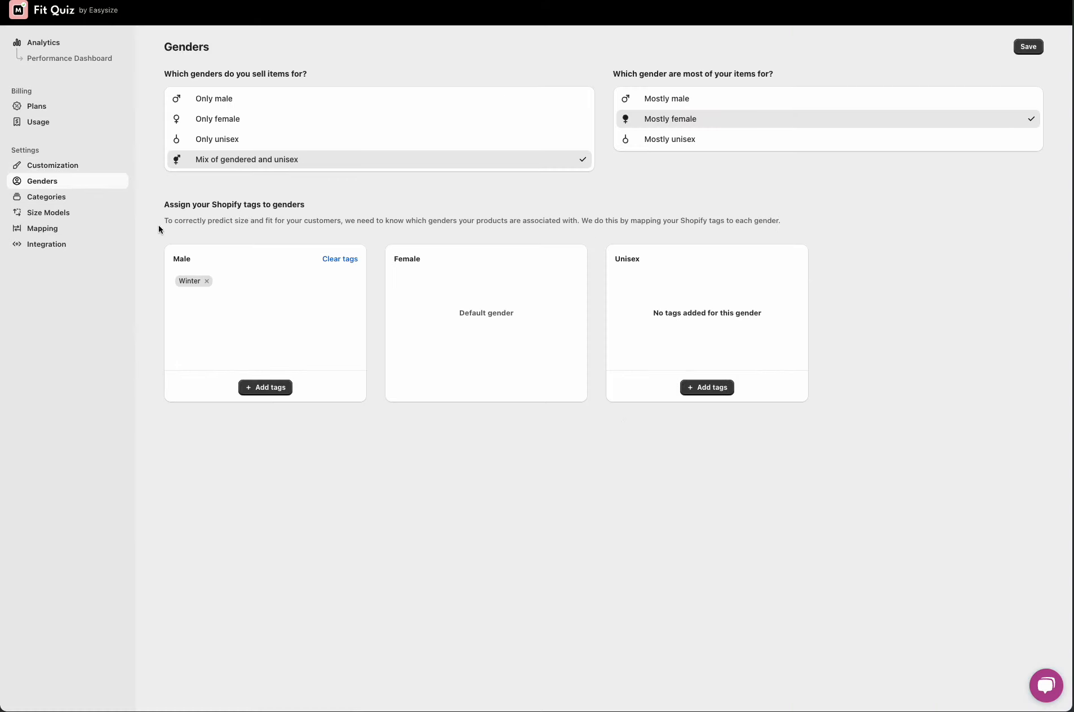
{"action": "left_click", "coordinate": [266, 104]}
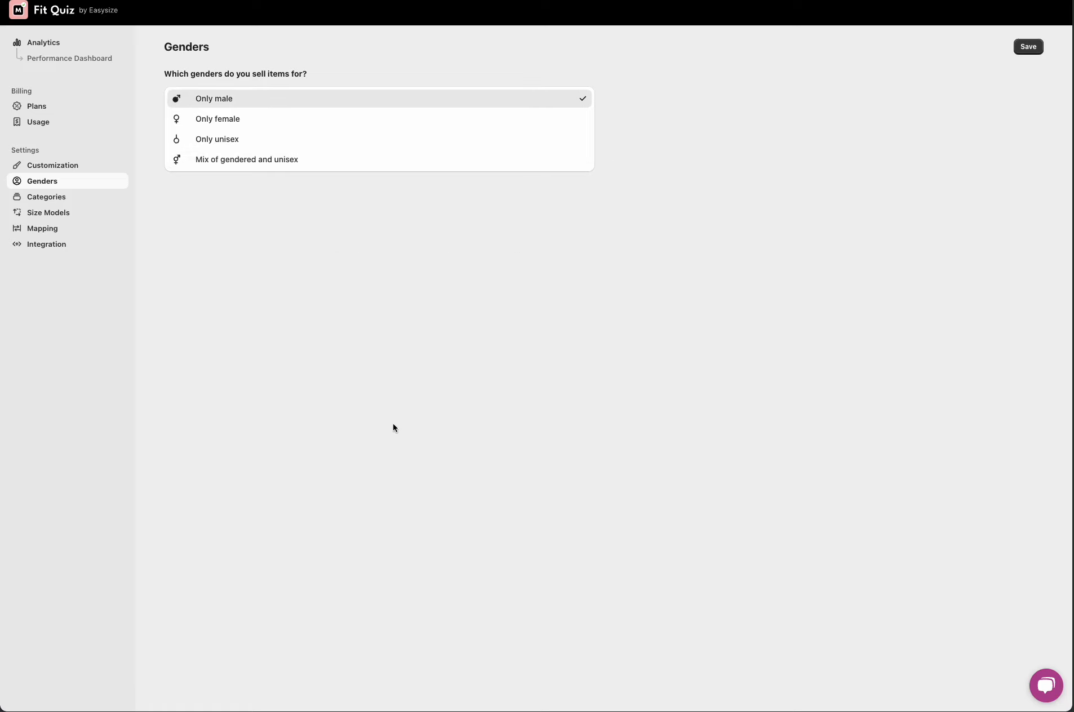
{"action": "left_click", "coordinate": [248, 118]}
{"action": "left_click", "coordinate": [240, 140]}
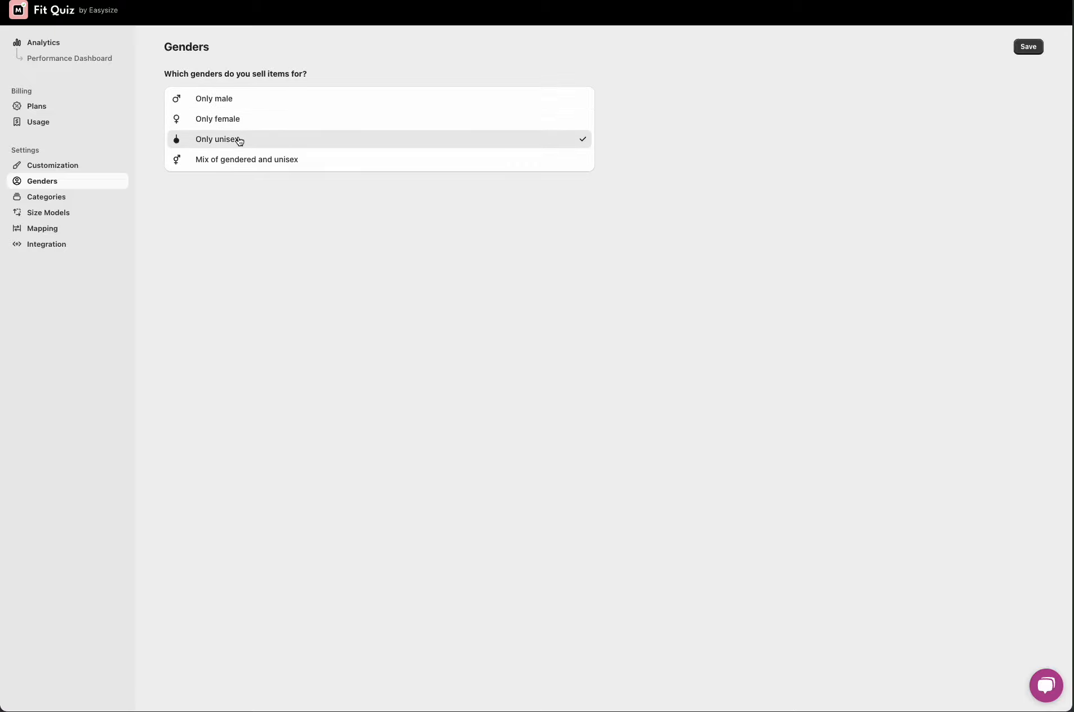
{"action": "left_click", "coordinate": [252, 163]}
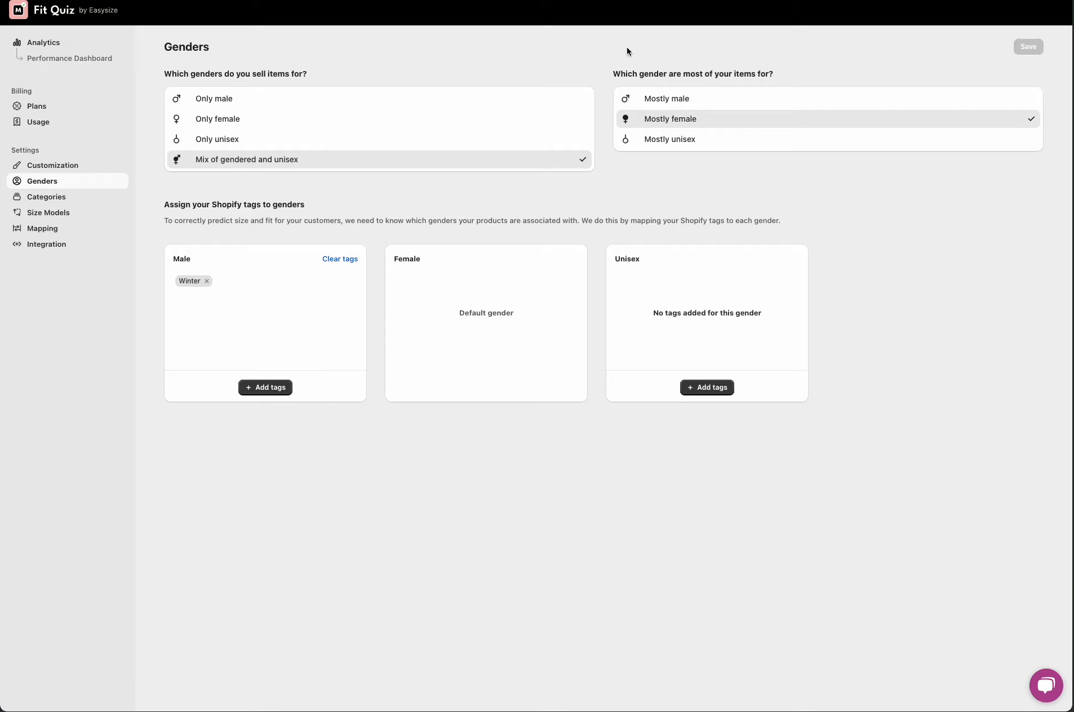
Step: Set the gender most items are for to Mostly unisex
{"action": "left_click", "coordinate": [715, 107]}
{"action": "left_click", "coordinate": [708, 126]}
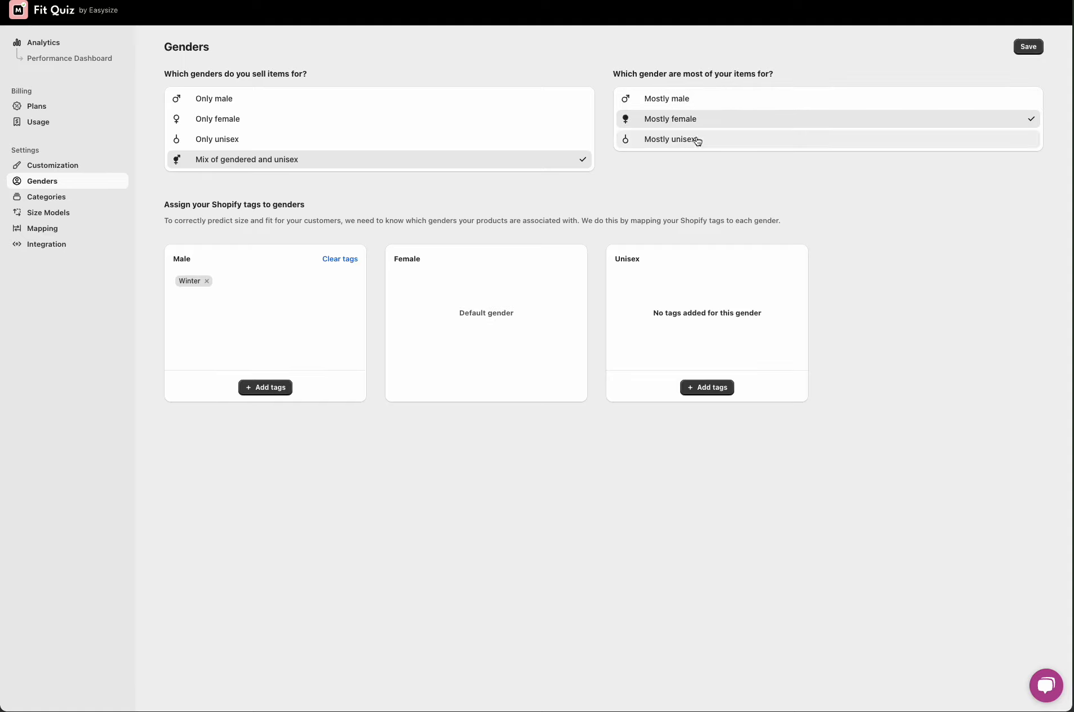
{"action": "left_click", "coordinate": [693, 146]}
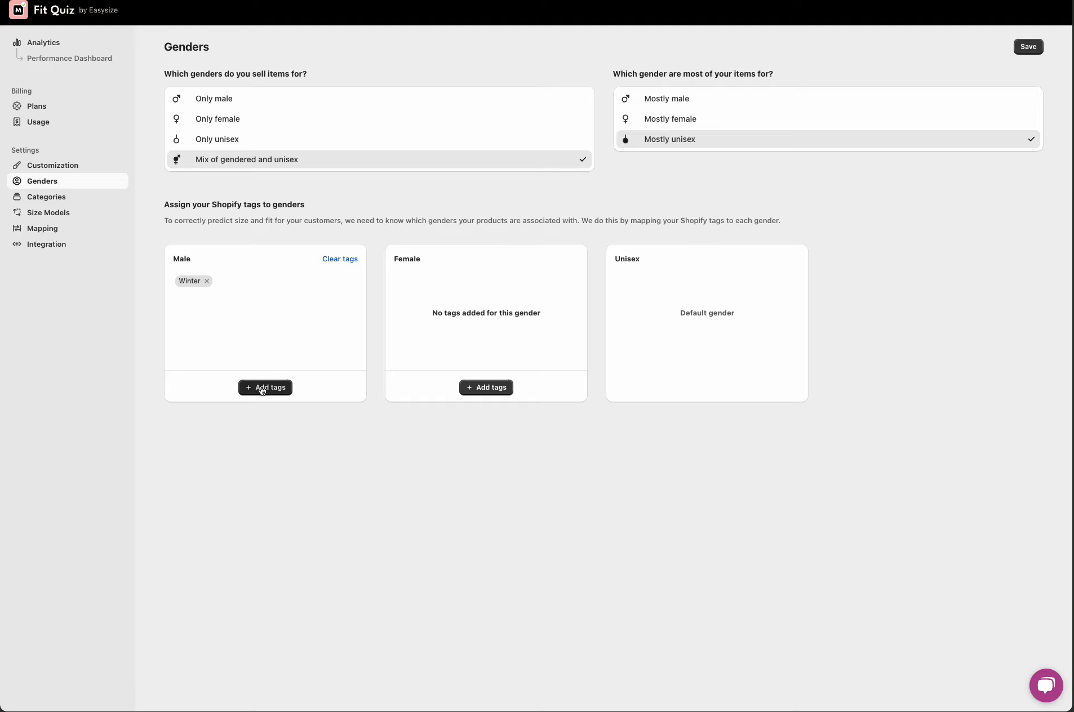
Step: Assign the Snow tag to the Female gender and save the gender settings
{"action": "left_click", "coordinate": [497, 389]}
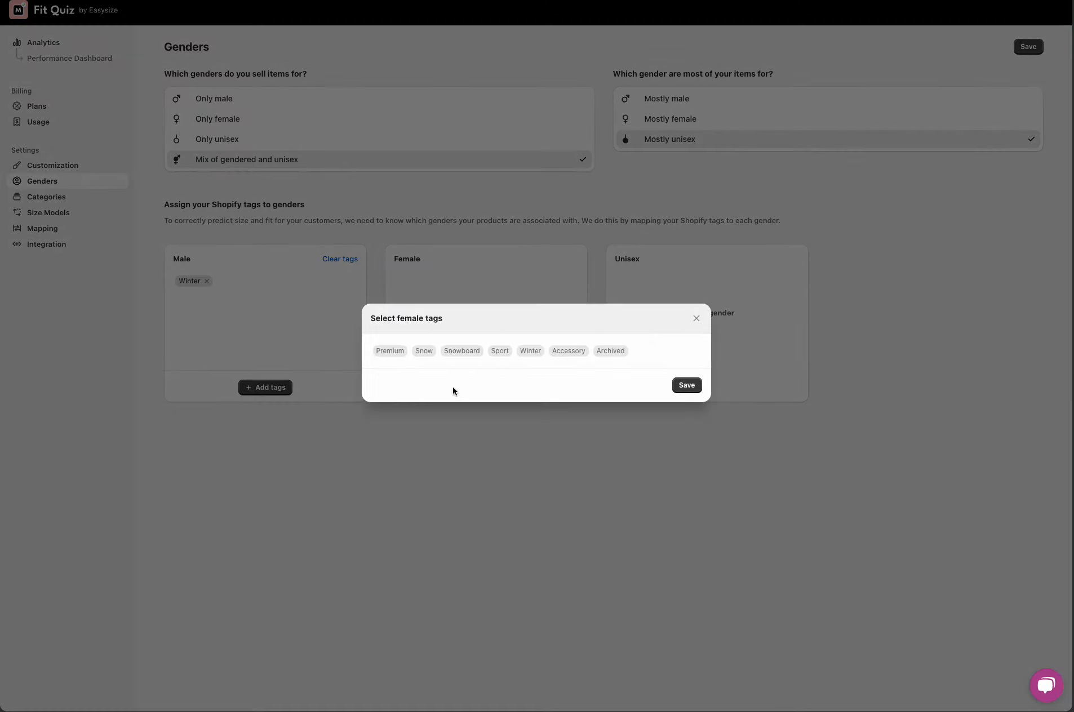
{"action": "left_click", "coordinate": [424, 351]}
{"action": "left_click", "coordinate": [697, 387]}
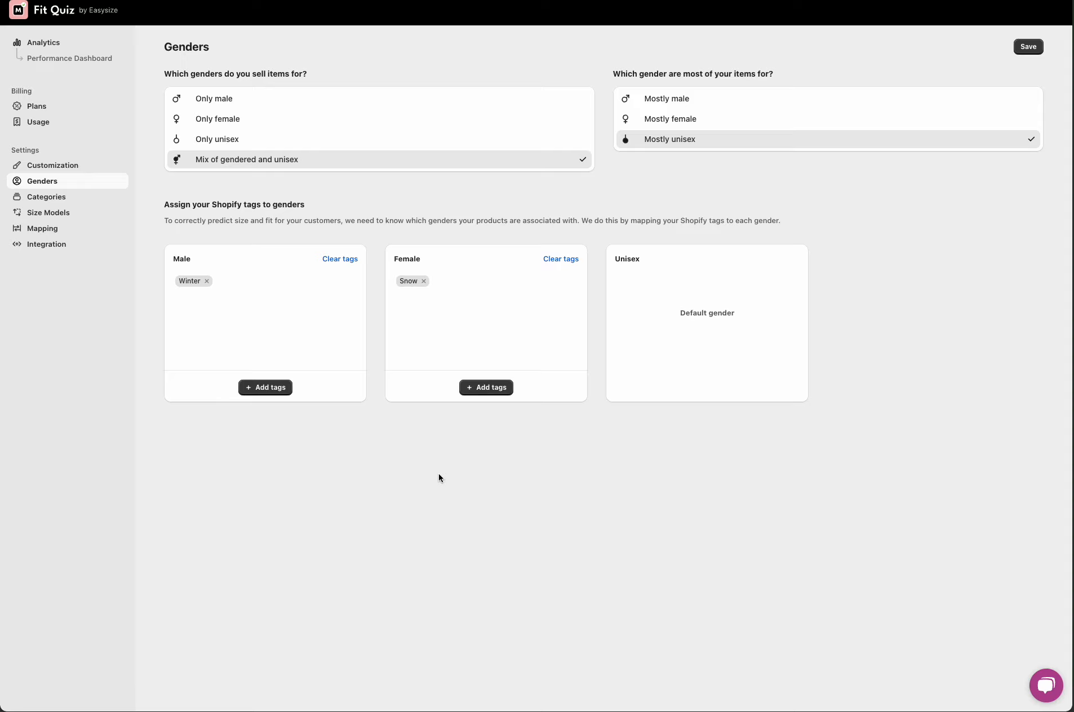
{"action": "left_click", "coordinate": [1036, 51]}
Step: Open Categories, tick Jackets, Pants & Trousers, Bib shorts, Flats and Sandals, and save
{"action": "left_click", "coordinate": [60, 197]}
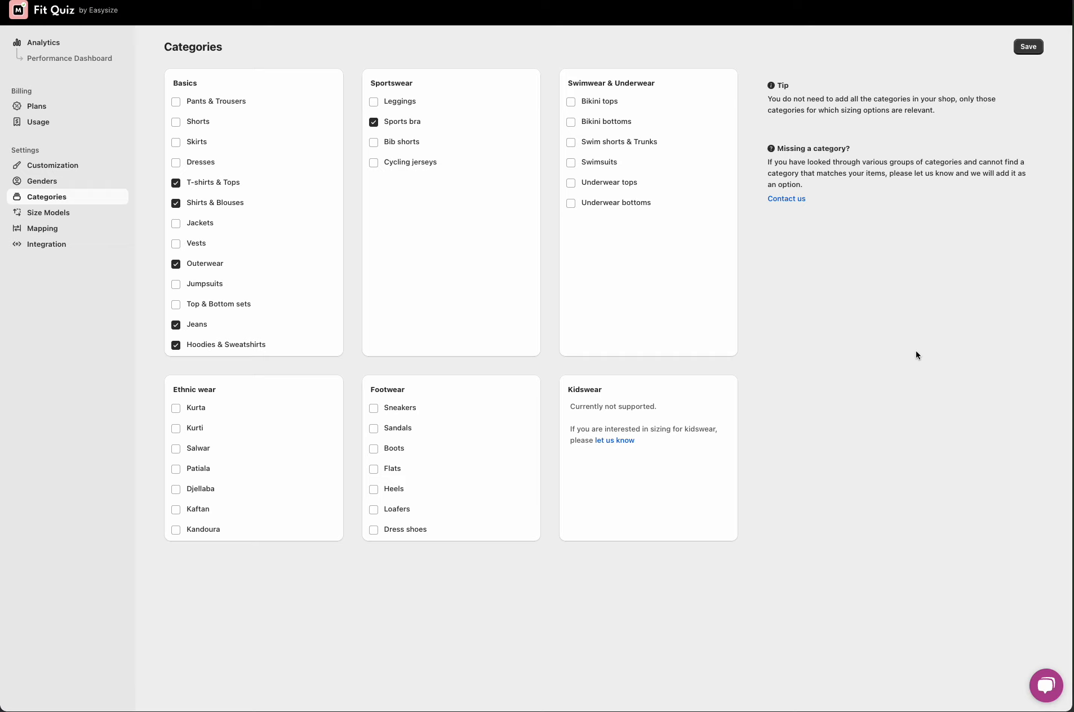
{"action": "left_click", "coordinate": [193, 224]}
{"action": "left_click", "coordinate": [213, 101]}
{"action": "left_click", "coordinate": [397, 151]}
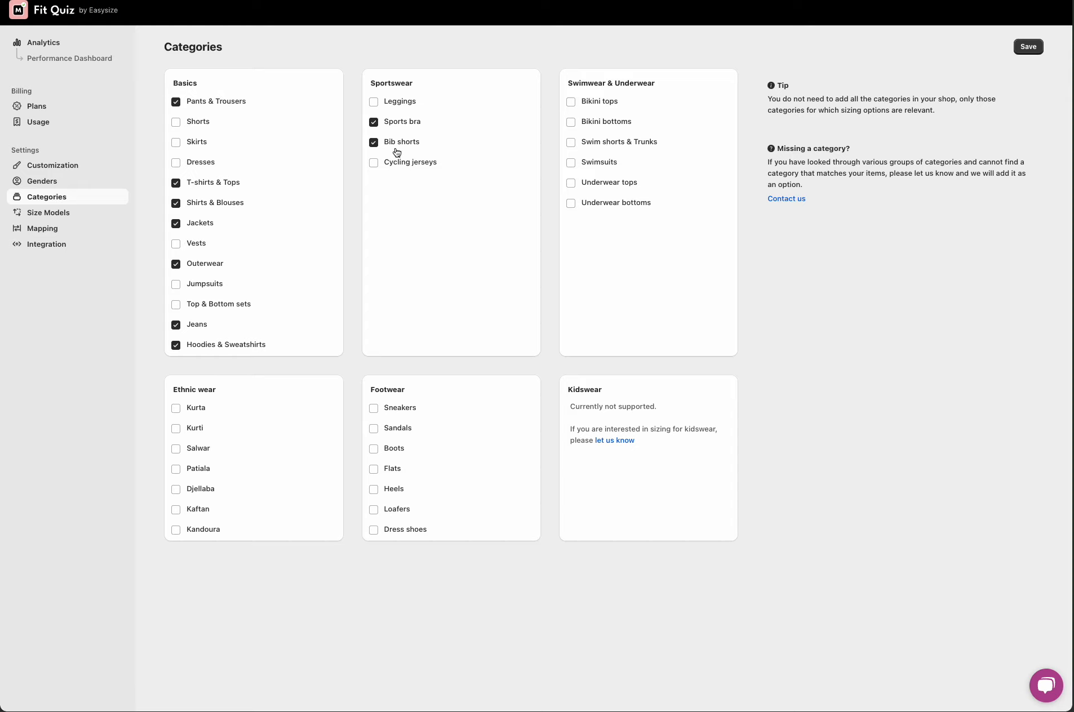
{"action": "left_click", "coordinate": [380, 466]}
{"action": "left_click", "coordinate": [376, 429]}
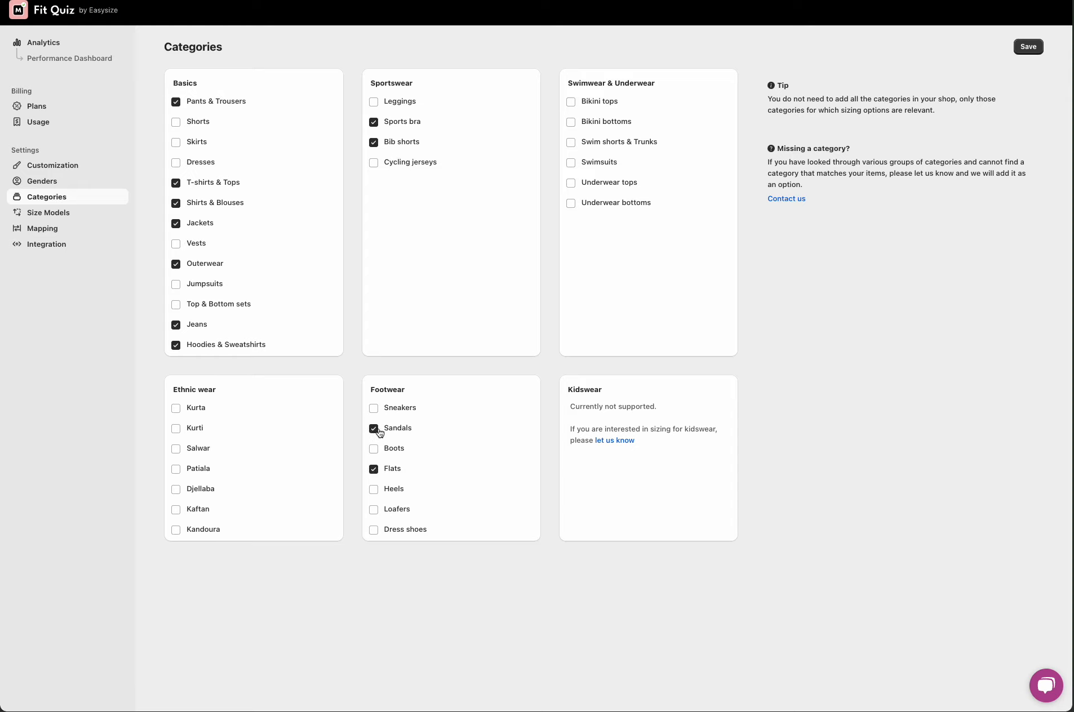
{"action": "left_click", "coordinate": [1036, 43]}
Step: Open Size Models and view the One size down default size model
{"action": "left_click", "coordinate": [61, 213]}
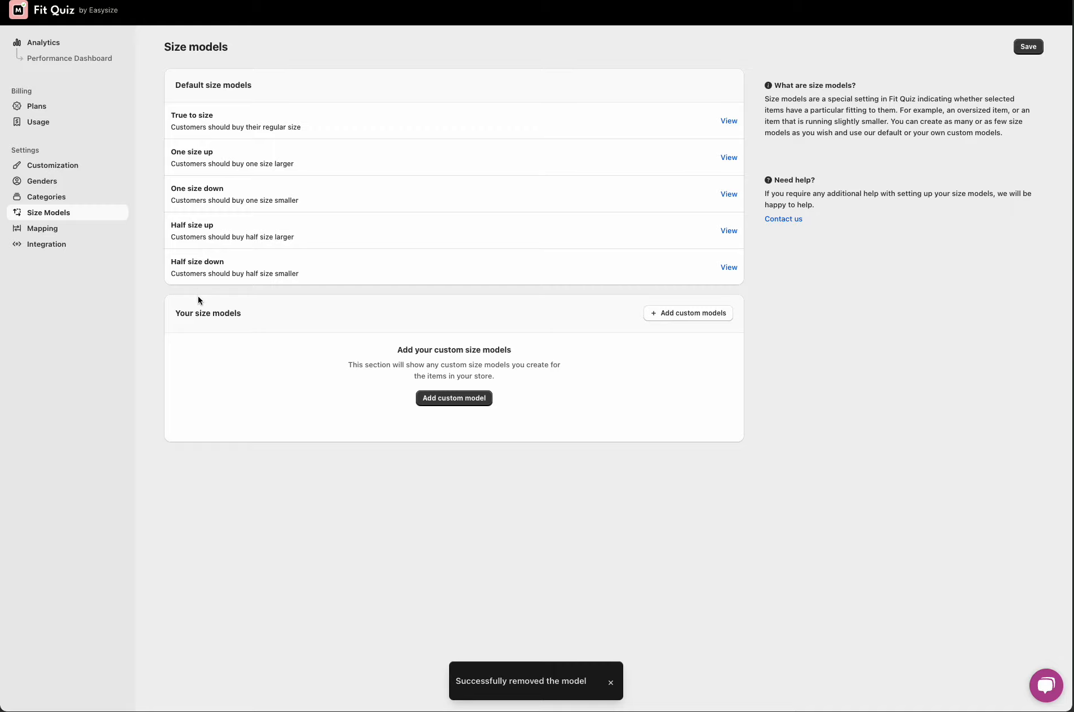
{"action": "left_click", "coordinate": [727, 195]}
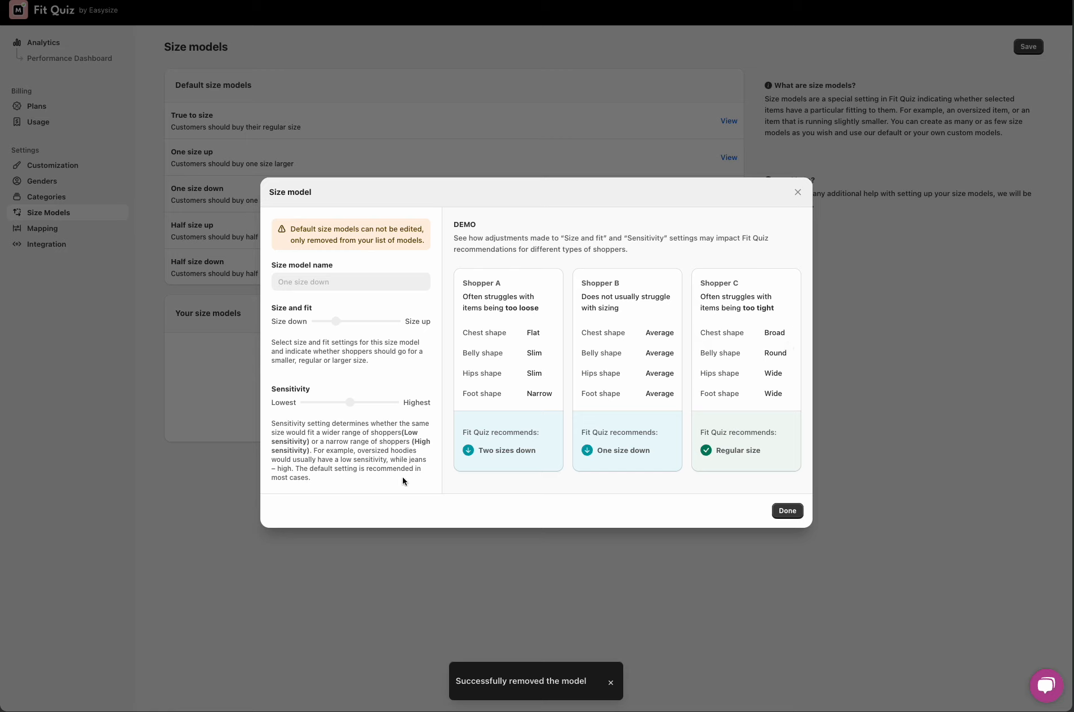
Step: Add a custom size model named Tailored shirts
{"action": "left_click", "coordinate": [797, 192]}
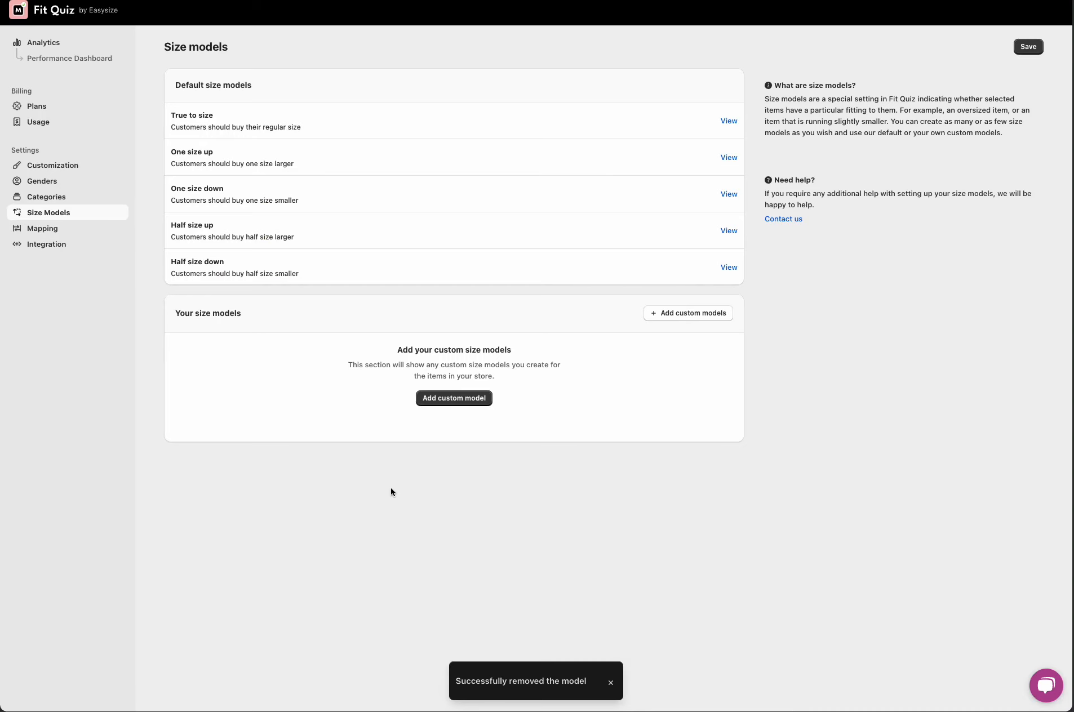
{"action": "left_click", "coordinate": [465, 400]}
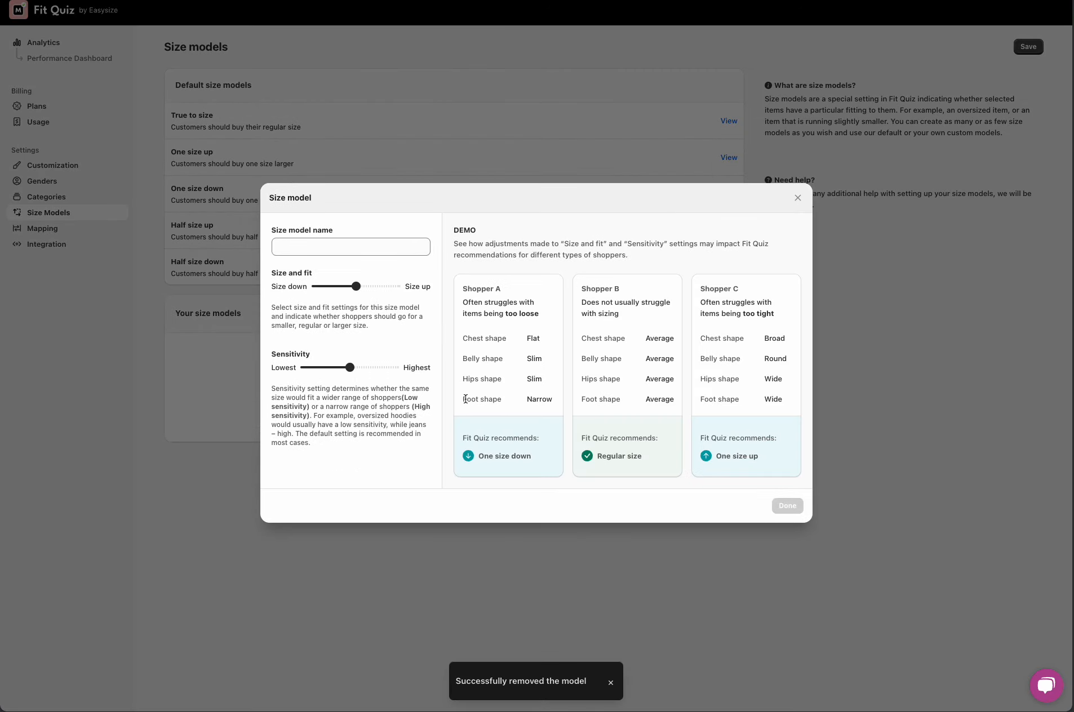
{"action": "left_click", "coordinate": [338, 249]}
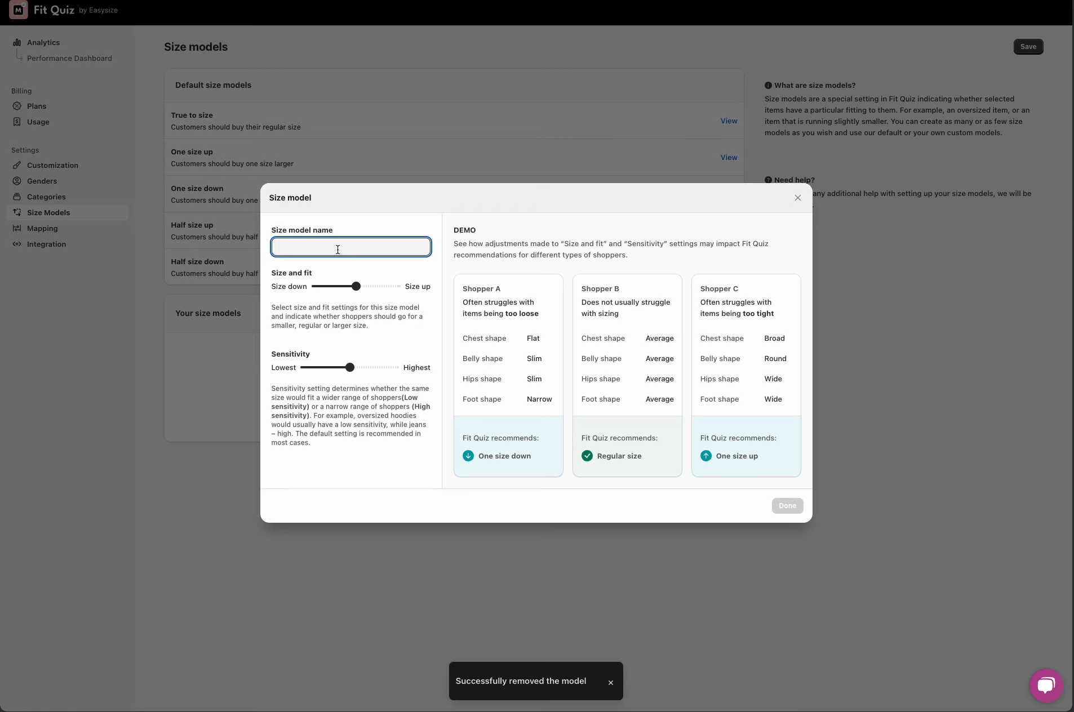
{"action": "type", "text": "Tailored shirts"}
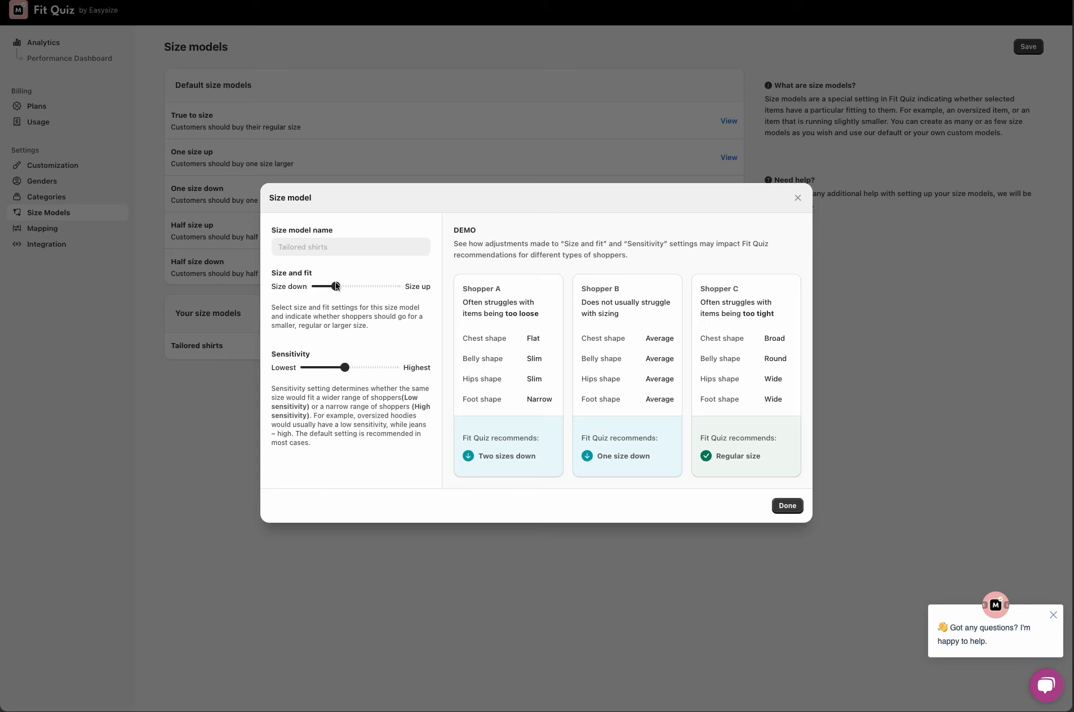
Step: Set Size and fit slightly toward Size down and Sensitivity to Highest, then save the Tailored shirts size model
{"action": "mouse_move", "coordinate": [335, 286]}
{"action": "left_mouse_down"}
{"action": "mouse_move", "coordinate": [376, 286]}
{"action": "mouse_move", "coordinate": [346, 287]}
{"action": "left_mouse_up"}
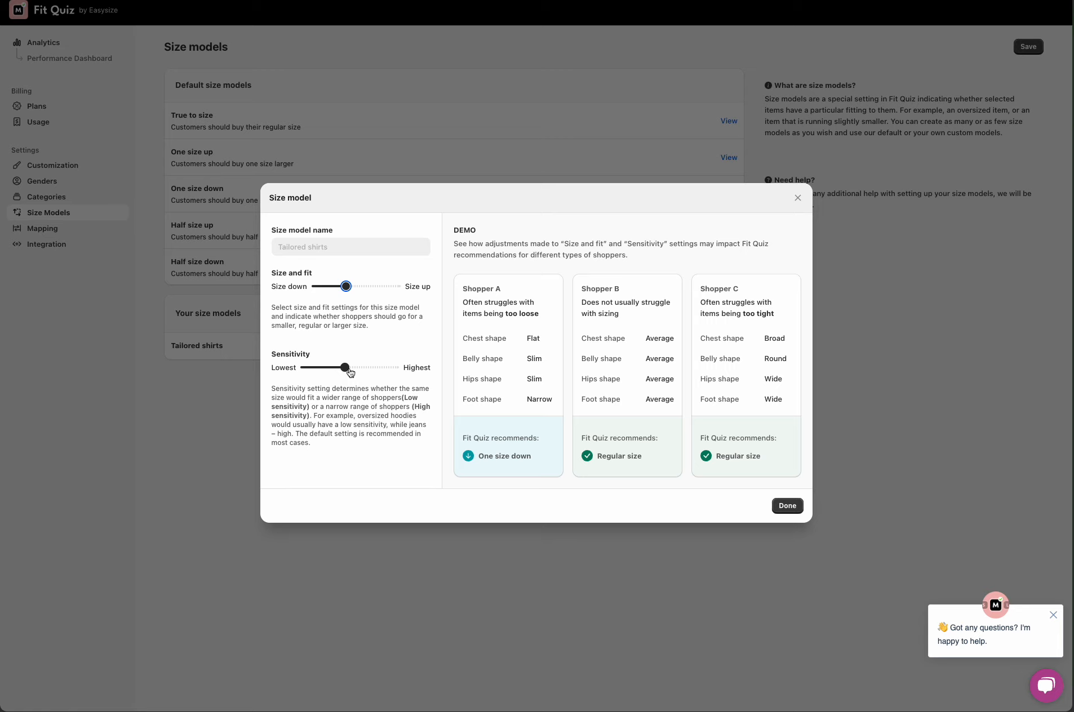
{"action": "left_click_drag", "start_coordinate": [347, 370], "coordinate": [292, 376]}
{"action": "left_click_drag", "start_coordinate": [304, 367], "coordinate": [379, 368]}
{"action": "left_click", "coordinate": [787, 507]}
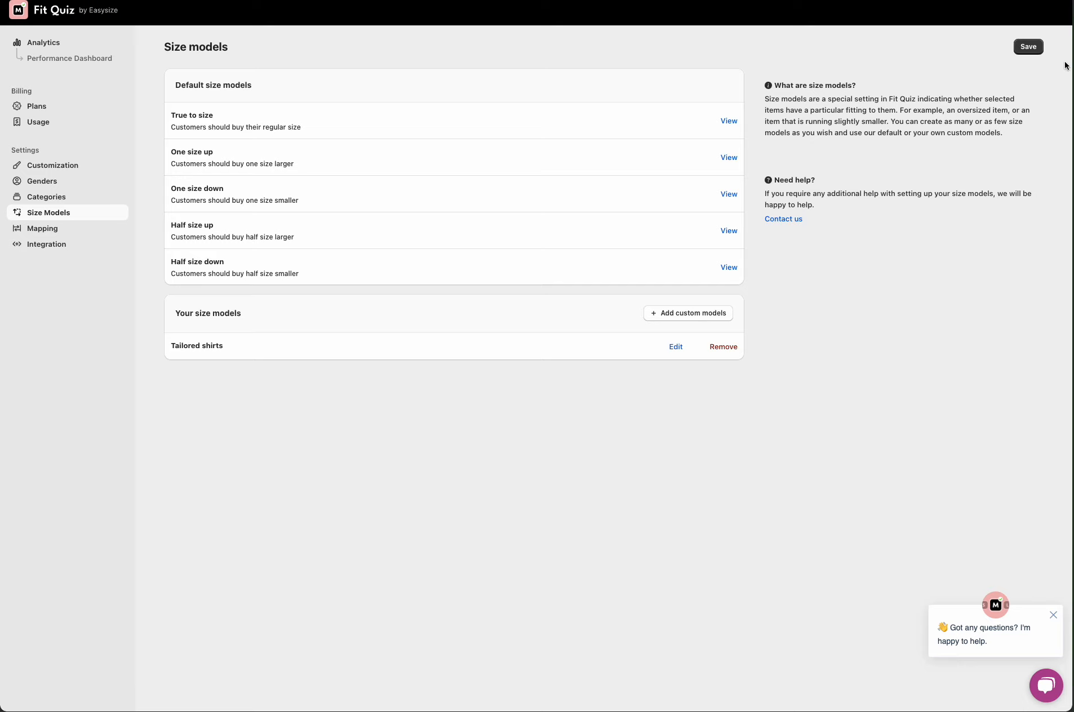
{"action": "left_click", "coordinate": [1030, 49]}
Step: Open Mapping and filter products by Fit Quiz Configured Unsupported, then clear that filter
{"action": "left_click", "coordinate": [44, 228]}
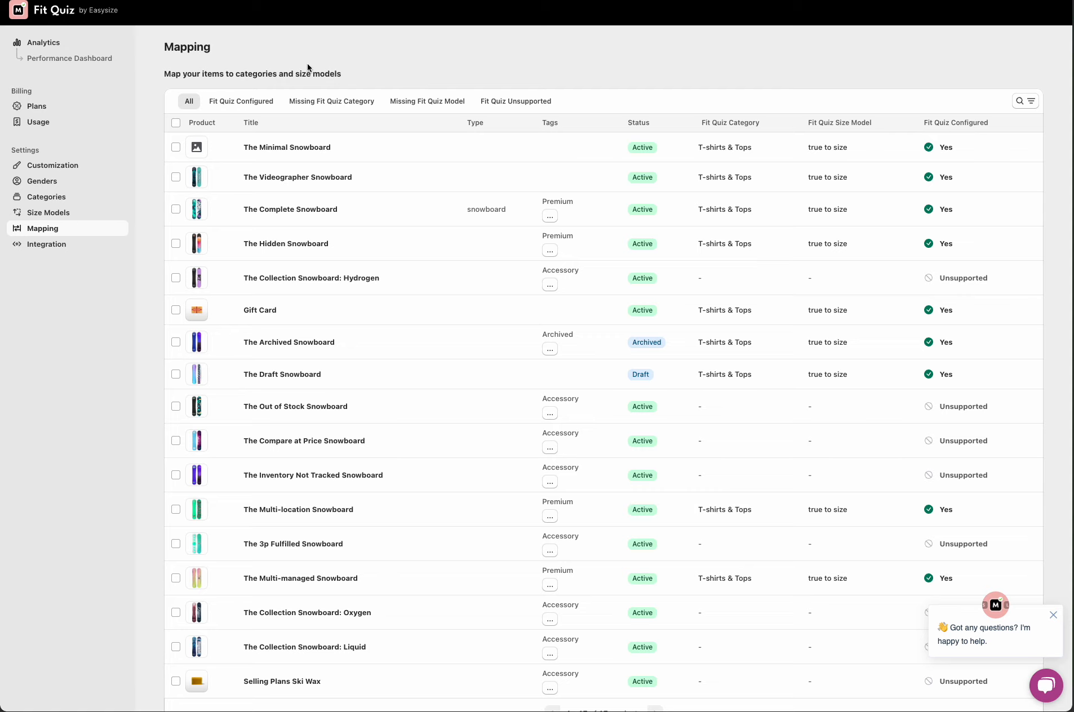
{"action": "left_click", "coordinate": [1023, 102]}
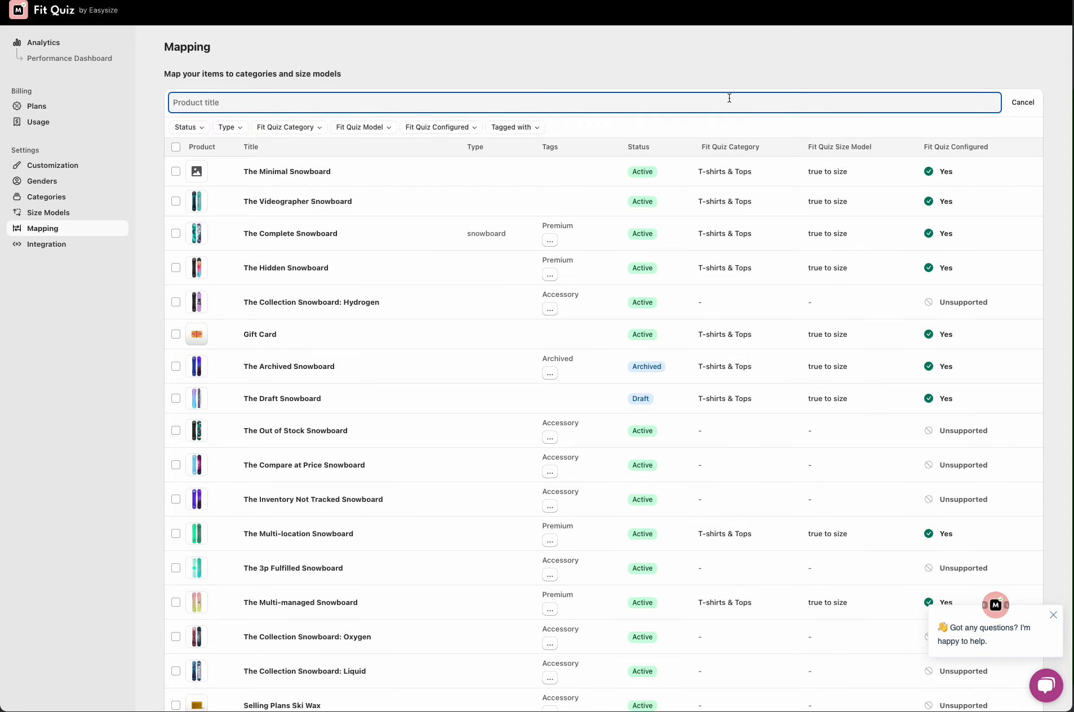
{"action": "left_click", "coordinate": [415, 130]}
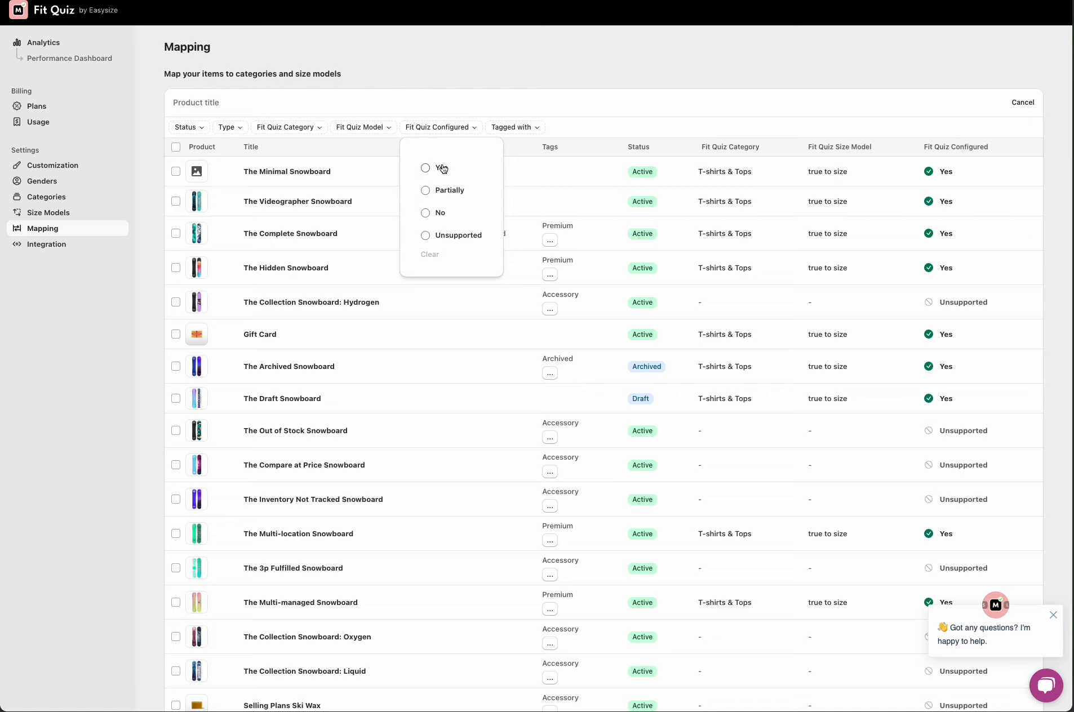
{"action": "left_click", "coordinate": [449, 237]}
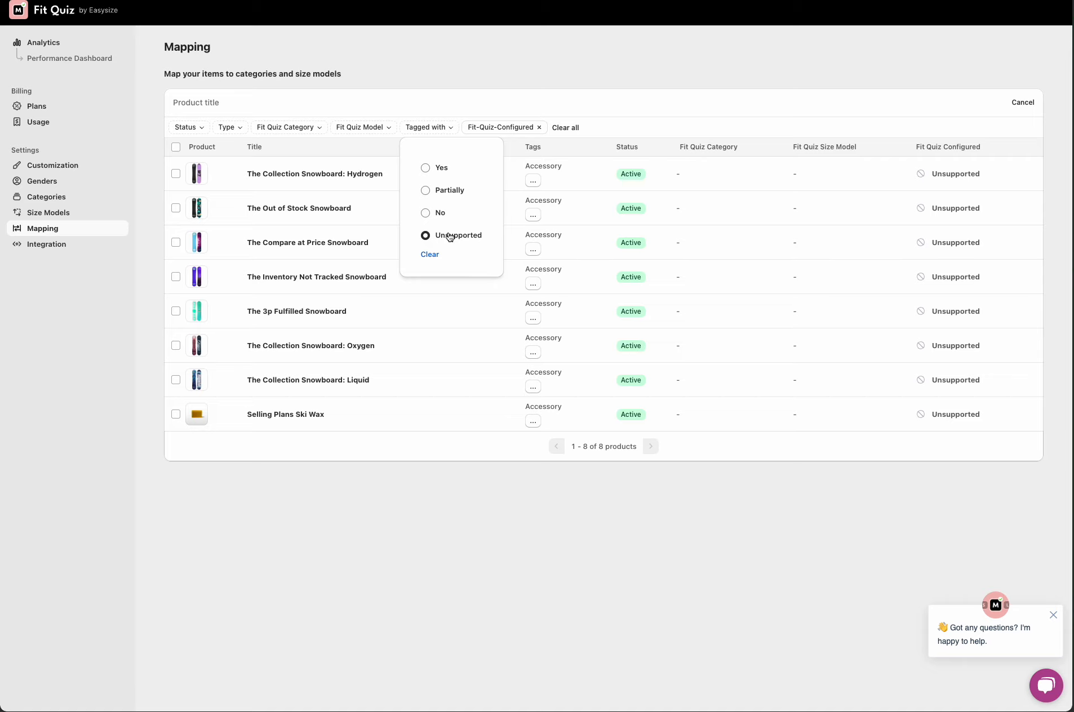
{"action": "left_click", "coordinate": [429, 255]}
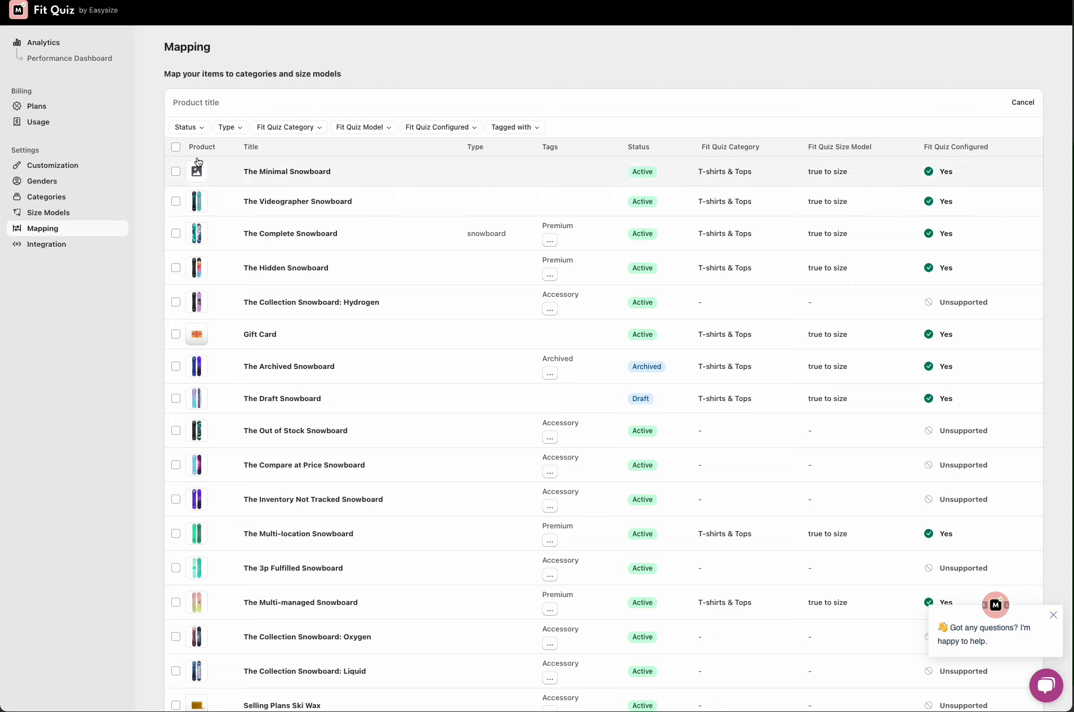
Step: Filter the product list to Active status
{"action": "left_click", "coordinate": [186, 128]}
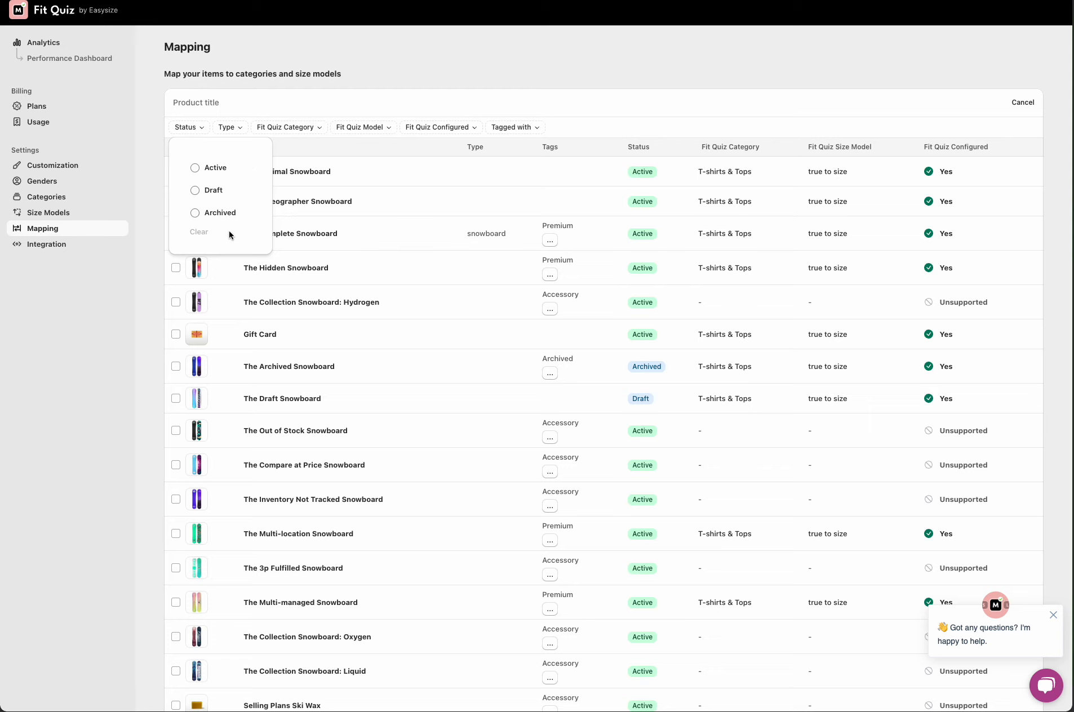
{"action": "left_click", "coordinate": [222, 173]}
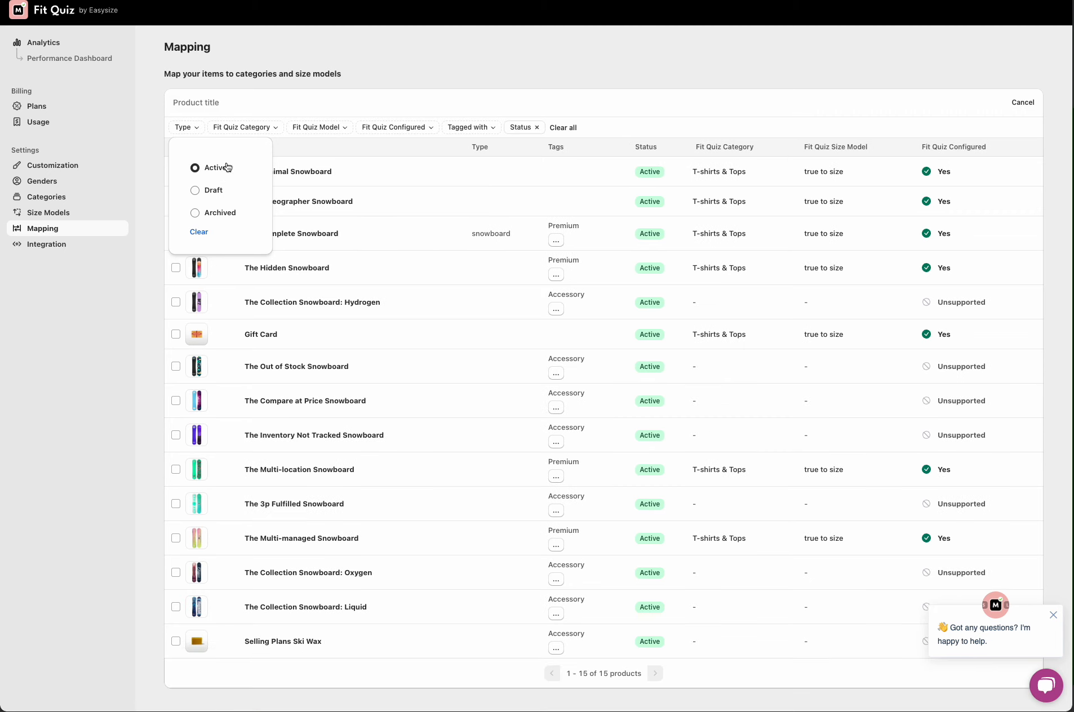
Step: Browse the Type, Fit Quiz Category, Fit Quiz Model, Fit Quiz Configured and Tagged with filter options
{"action": "left_click", "coordinate": [249, 128]}
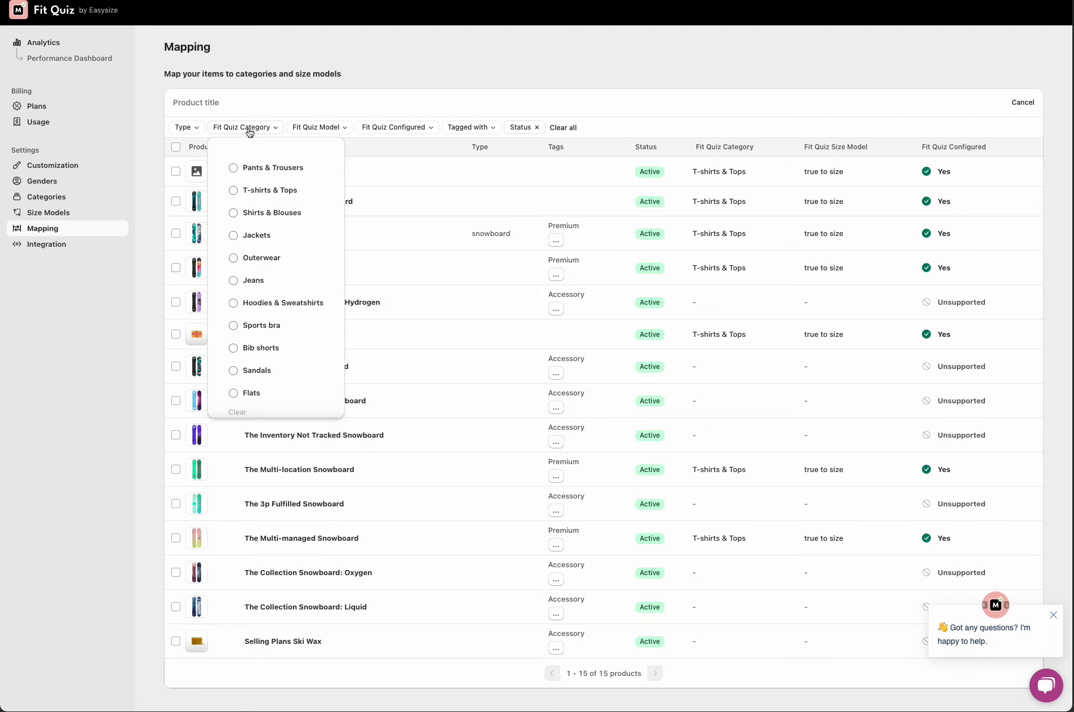
{"action": "left_click", "coordinate": [189, 130]}
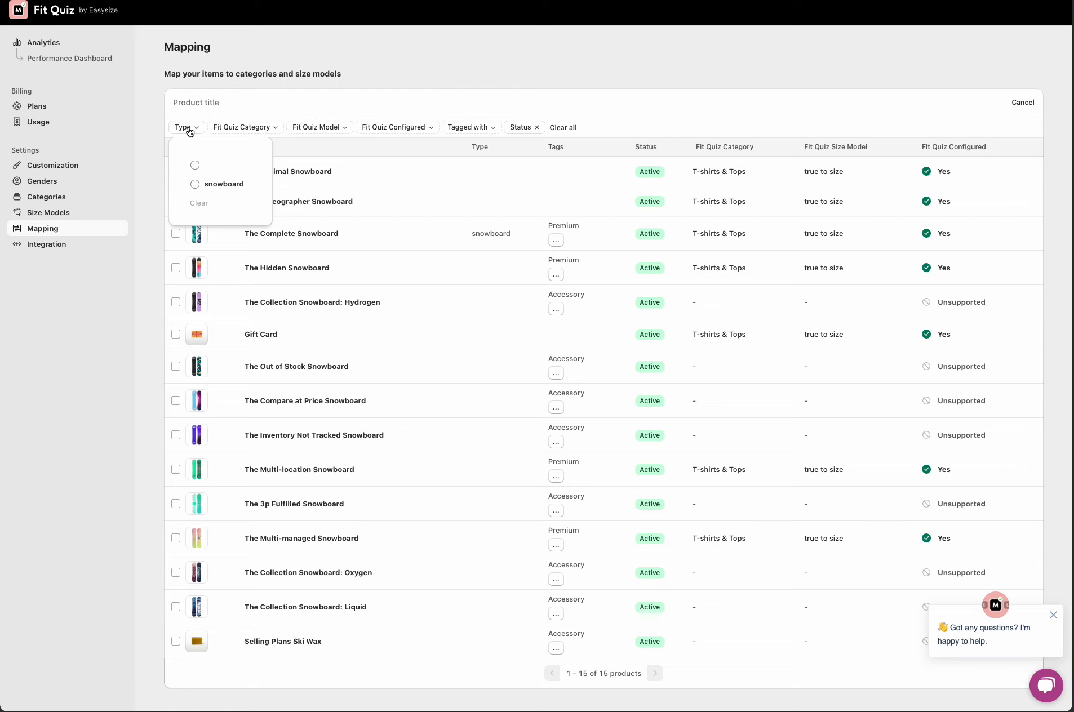
{"action": "left_click", "coordinate": [314, 128]}
{"action": "left_click", "coordinate": [383, 127]}
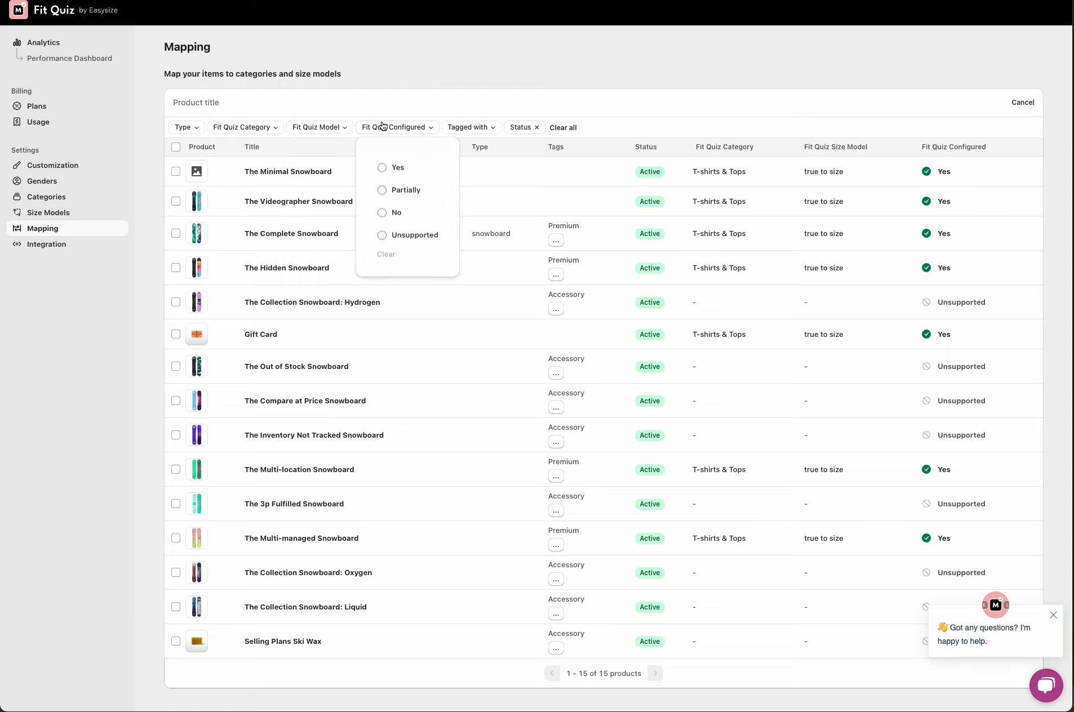
{"action": "left_click", "coordinate": [463, 128]}
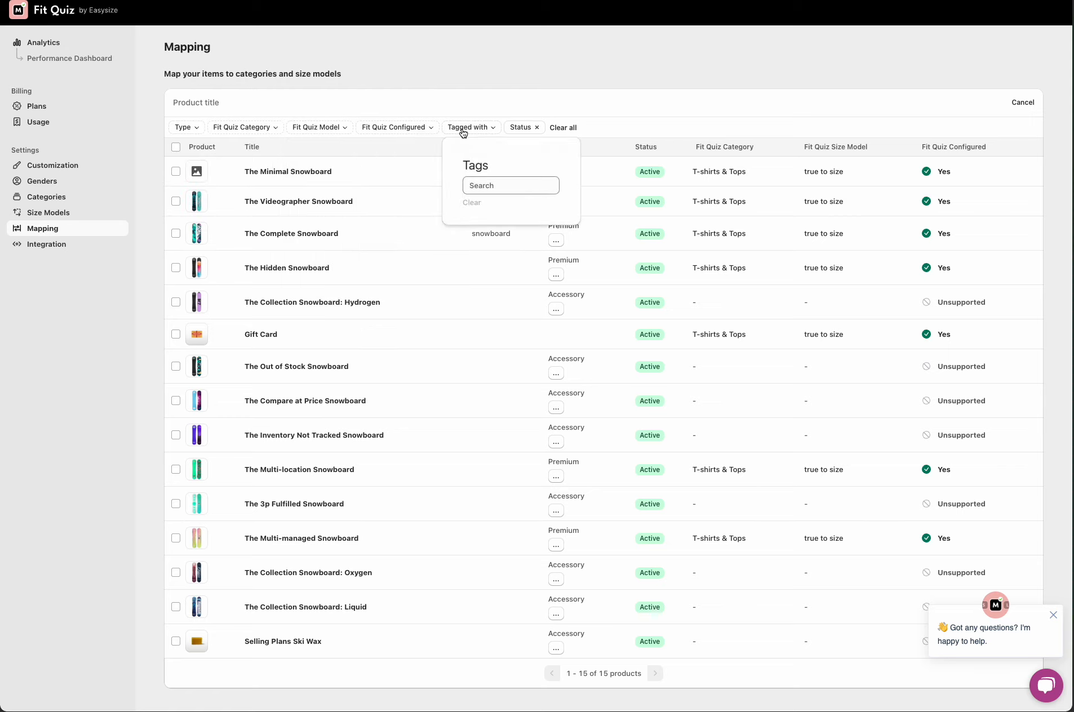
{"action": "left_click", "coordinate": [519, 186]}
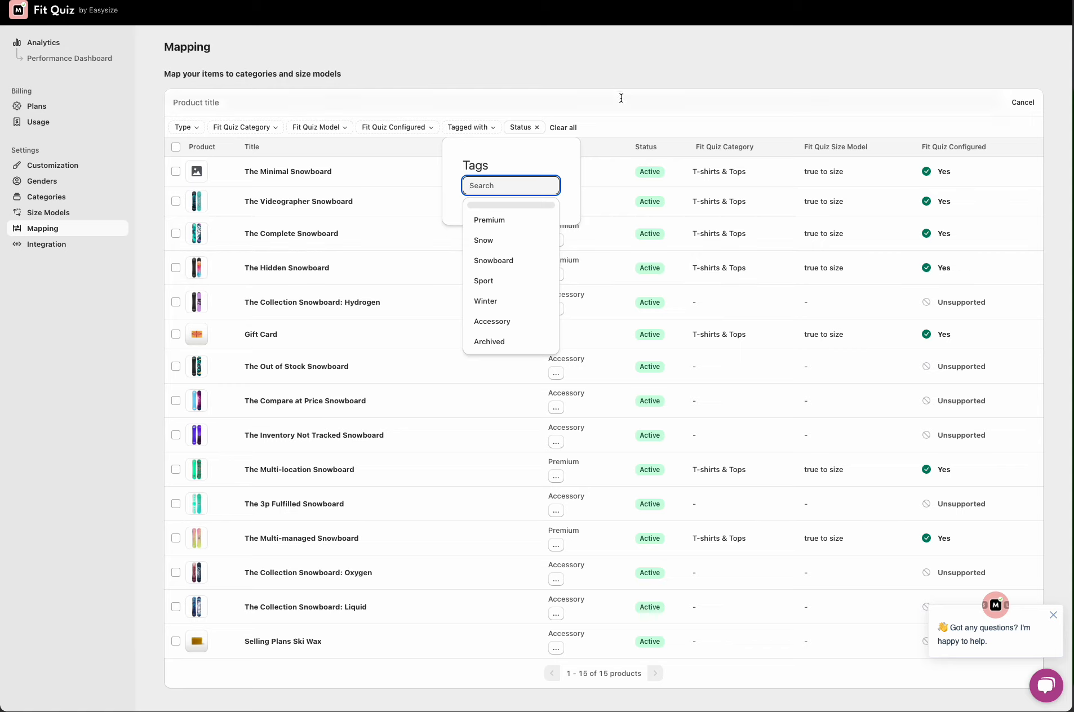
{"action": "left_click", "coordinate": [617, 124]}
{"action": "left_click", "coordinate": [445, 103]}
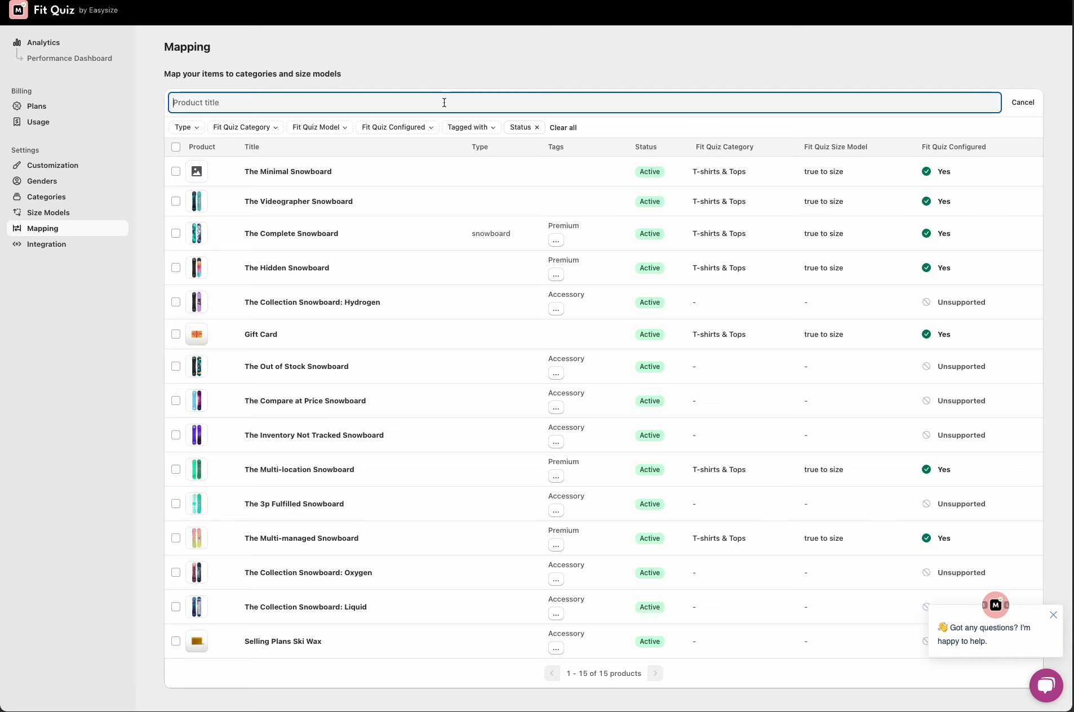
Step: Filter products tagged with Premium and select all four listed products
{"action": "left_click", "coordinate": [467, 129]}
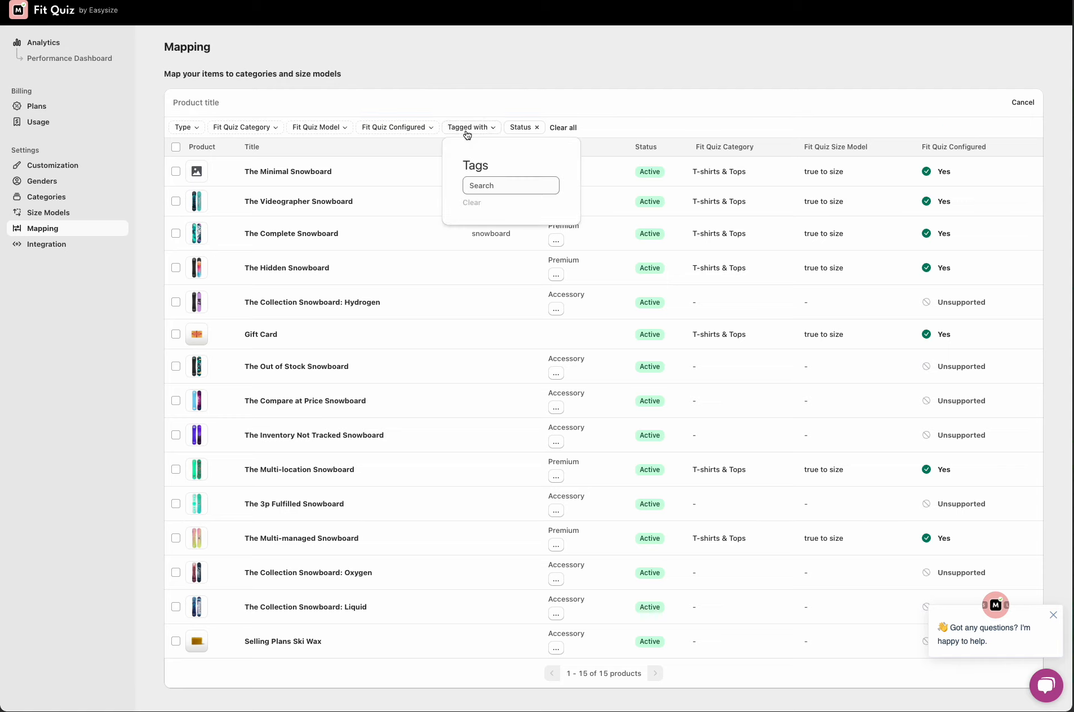
{"action": "left_click", "coordinate": [500, 189]}
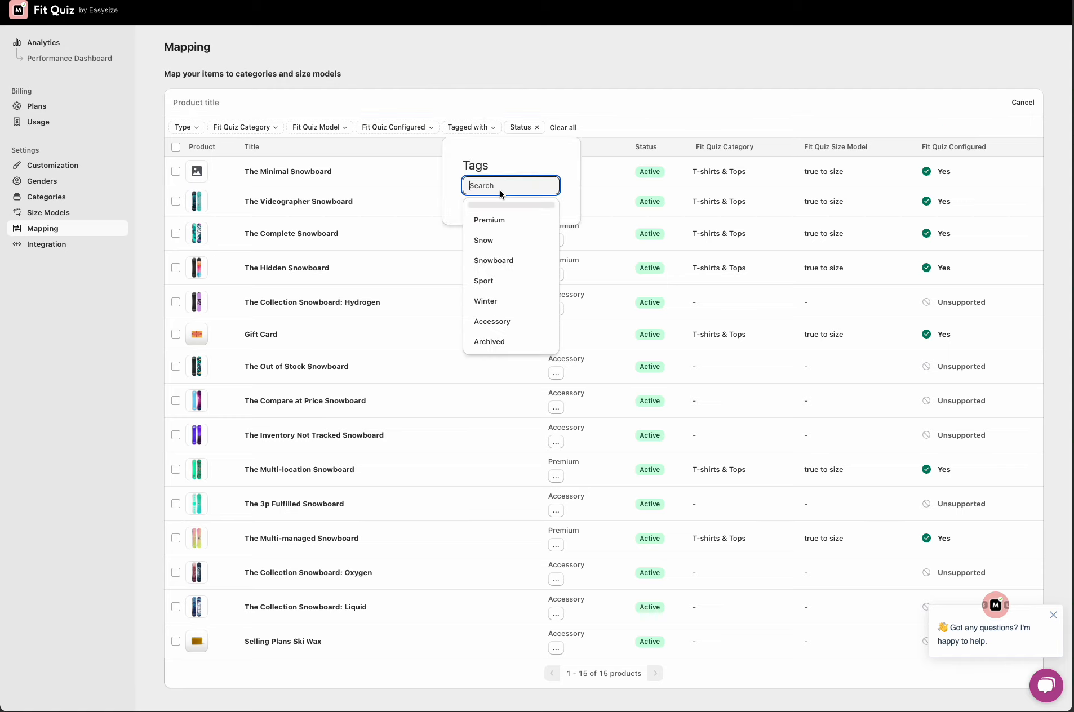
{"action": "left_click", "coordinate": [501, 226]}
{"action": "left_click", "coordinate": [644, 86]}
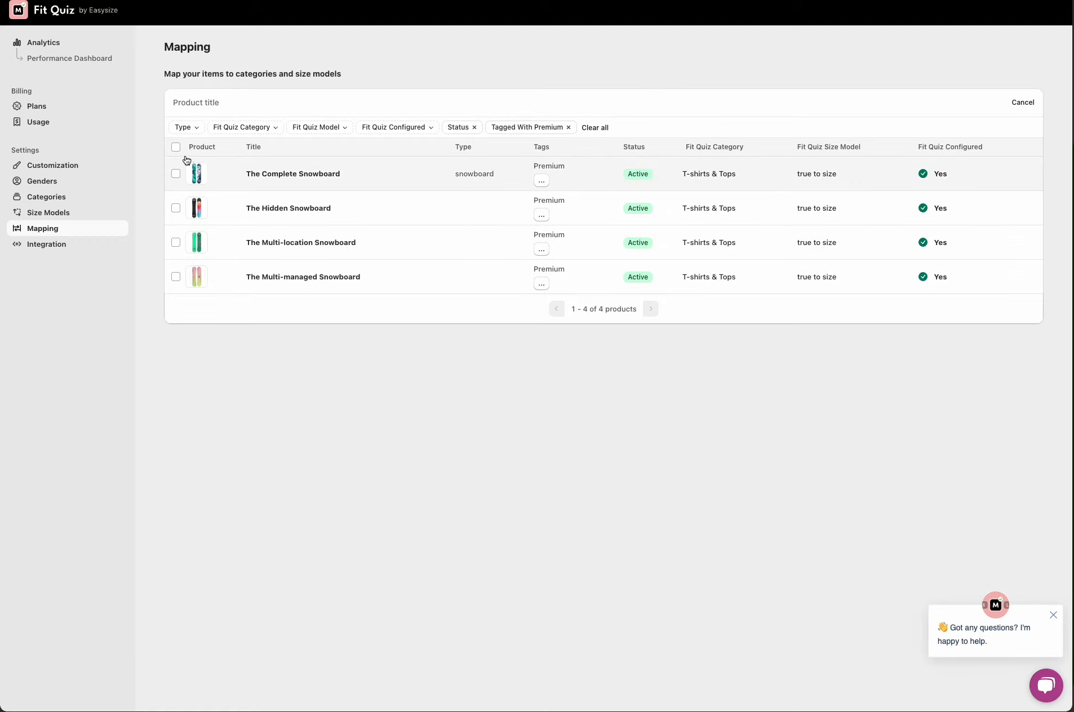
{"action": "left_click", "coordinate": [176, 175]}
{"action": "left_click", "coordinate": [176, 220]}
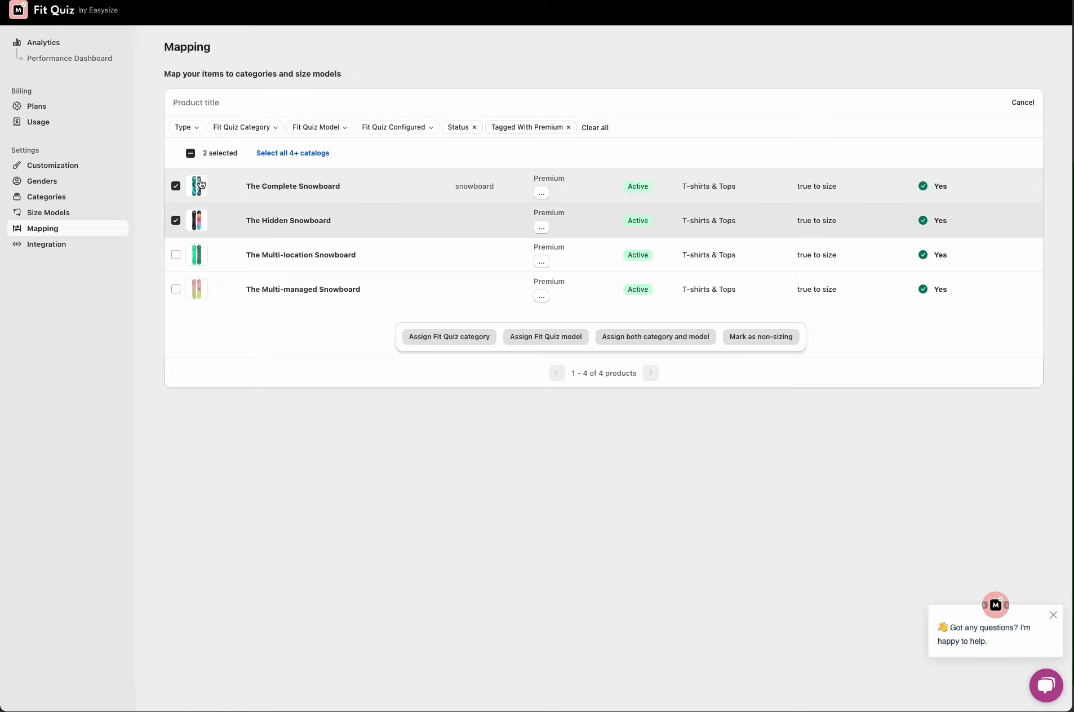
{"action": "left_click", "coordinate": [190, 154]}
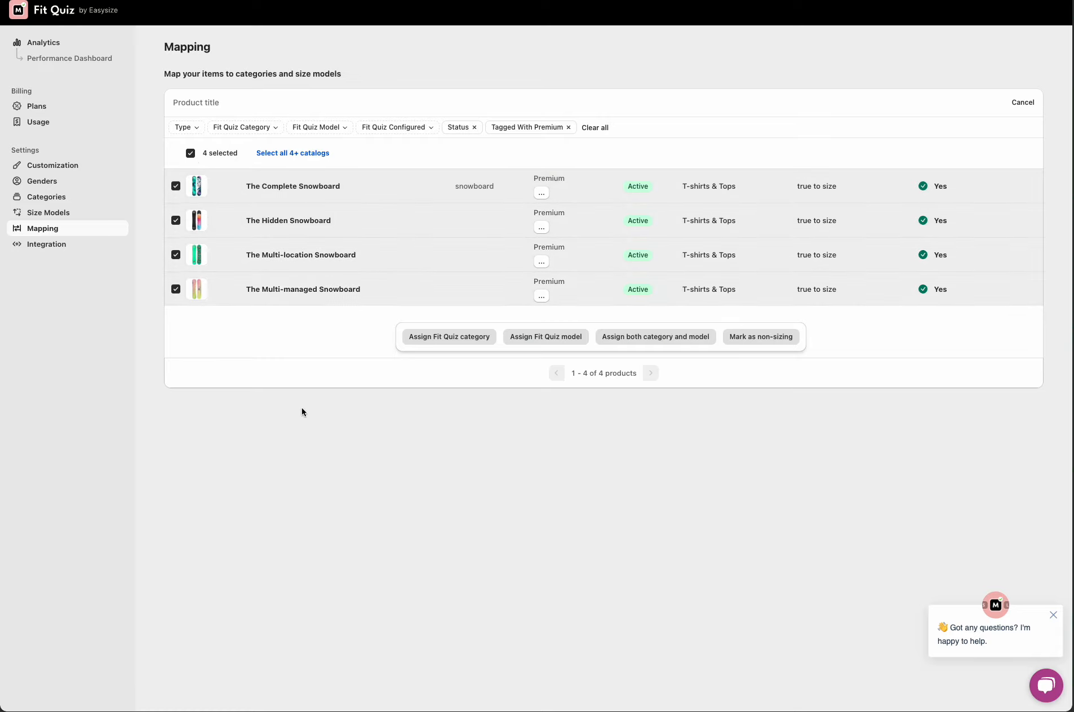
{"action": "left_click", "coordinate": [483, 338]}
{"action": "left_click", "coordinate": [483, 337]}
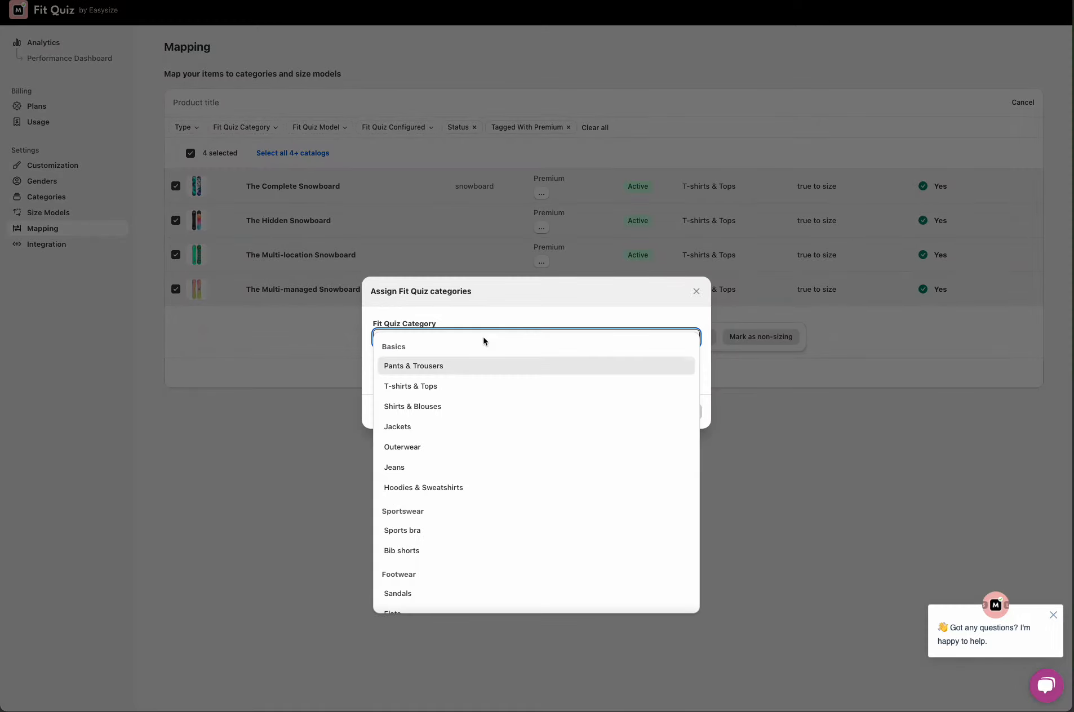
{"action": "scroll", "coordinate": [497, 484], "scroll_direction": "down", "scroll_amount": 1}
{"action": "scroll", "coordinate": [497, 484], "scroll_direction": "up", "scroll_amount": 1}
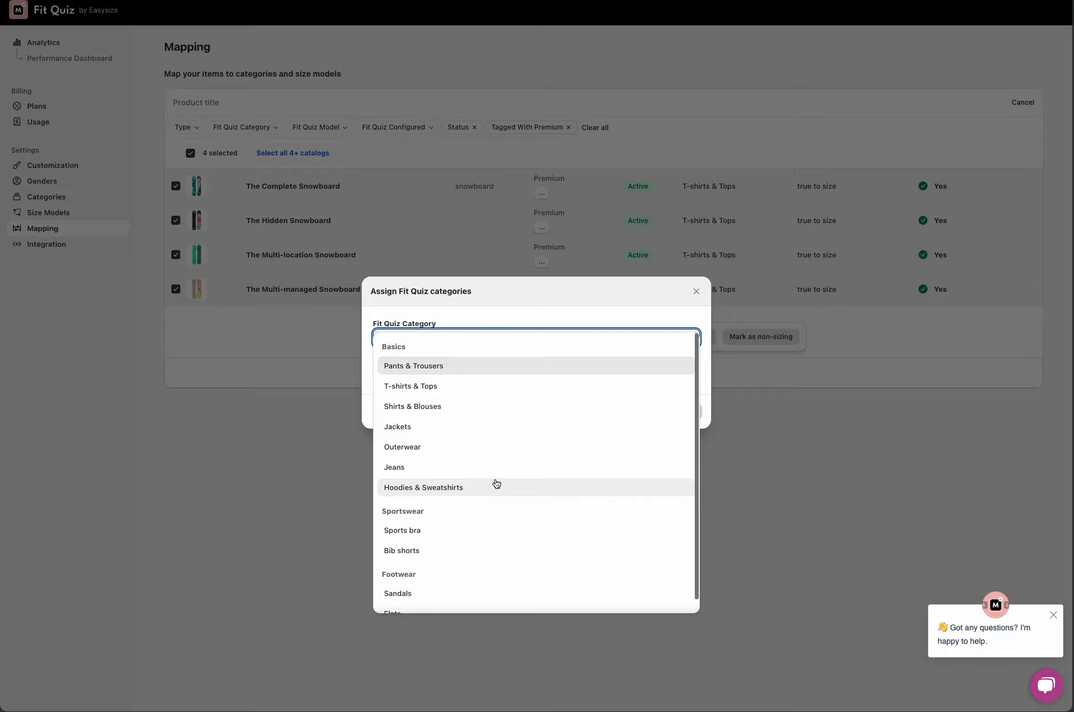
{"action": "left_click", "coordinate": [696, 292]}
{"action": "left_click", "coordinate": [528, 336]}
{"action": "left_click", "coordinate": [469, 338]}
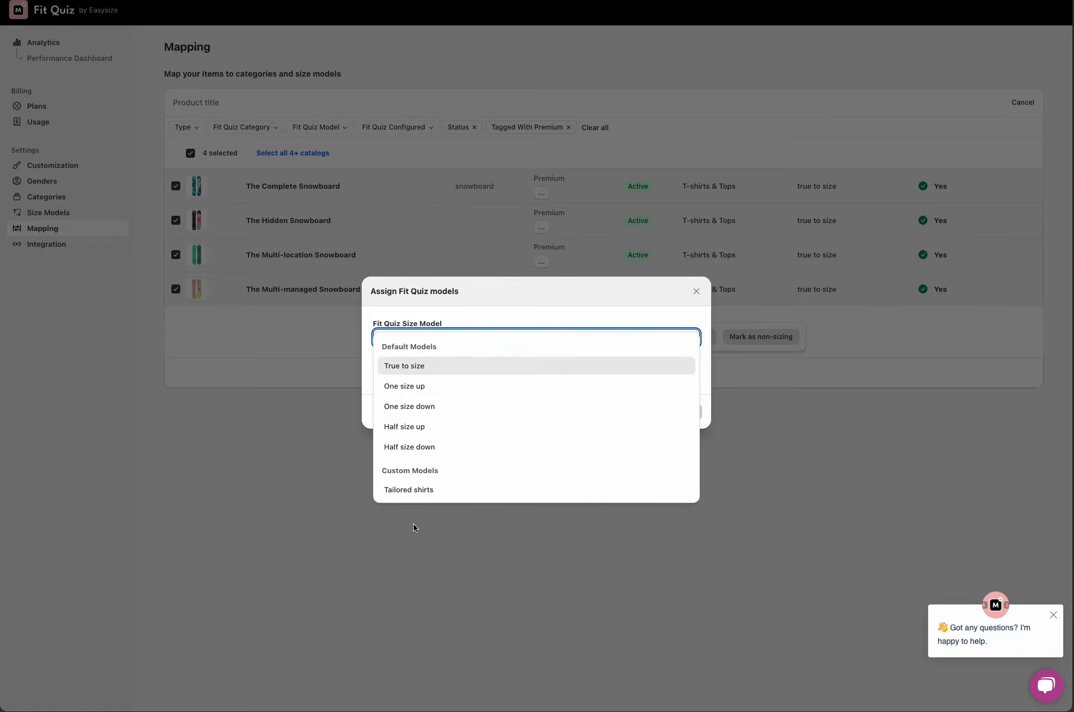
{"action": "left_click", "coordinate": [698, 292]}
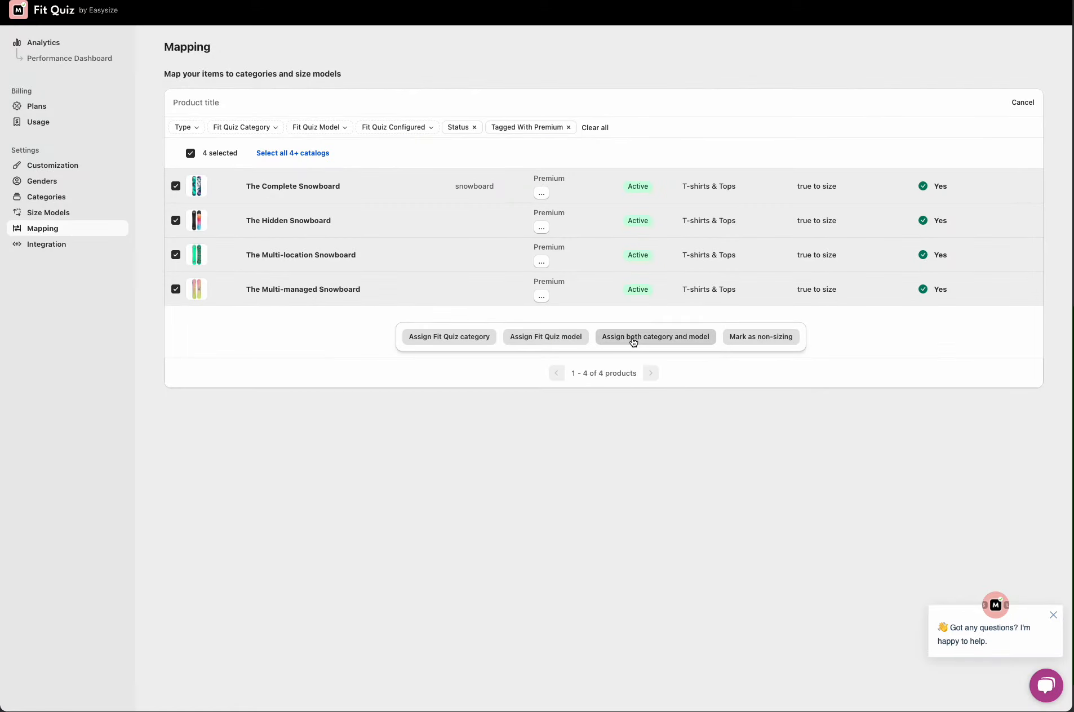
{"action": "left_click", "coordinate": [632, 337]}
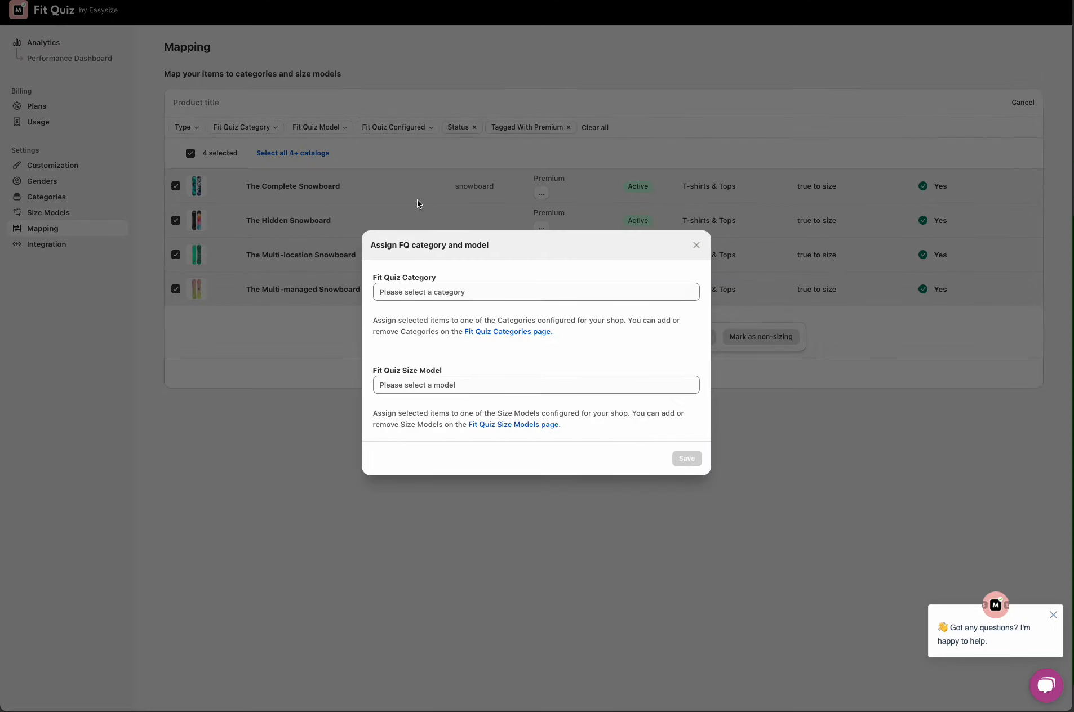
{"action": "left_click", "coordinate": [696, 245]}
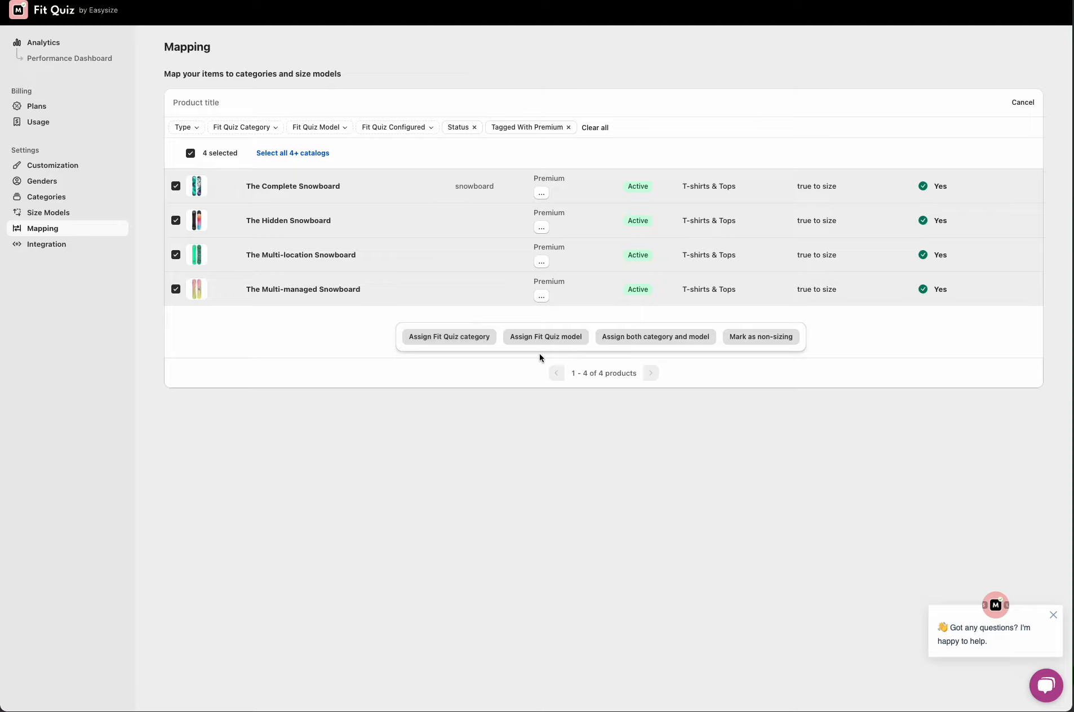
Step: Assign the Tailored shirts size model to the selected products and save
{"action": "left_click", "coordinate": [559, 337]}
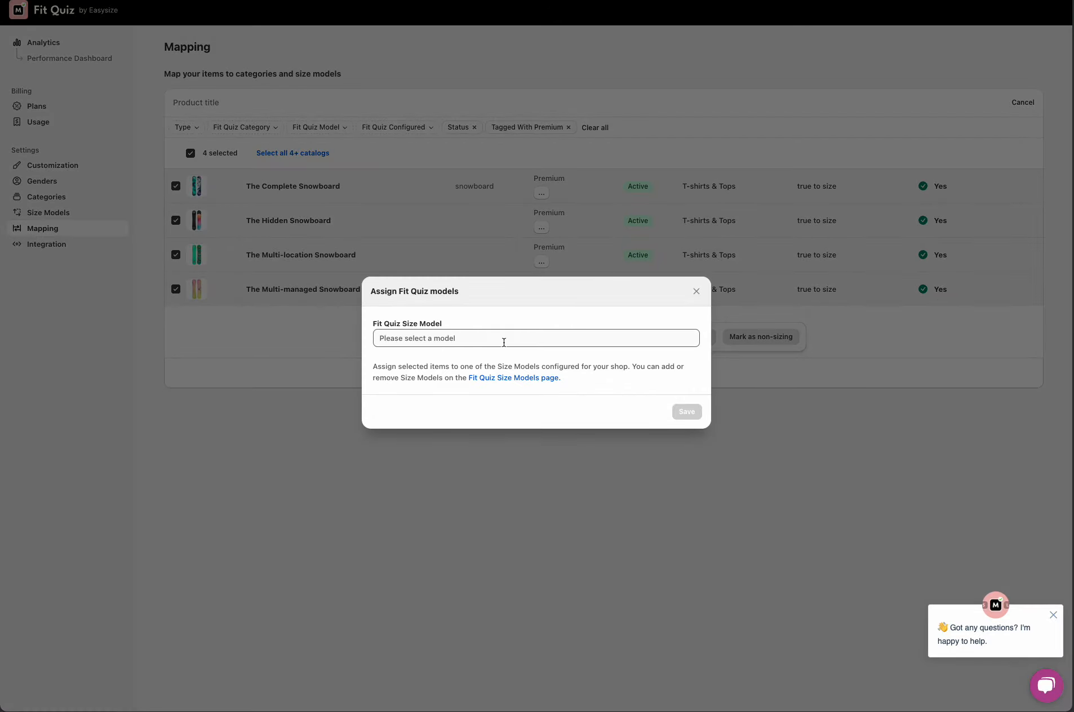
{"action": "left_click", "coordinate": [504, 340]}
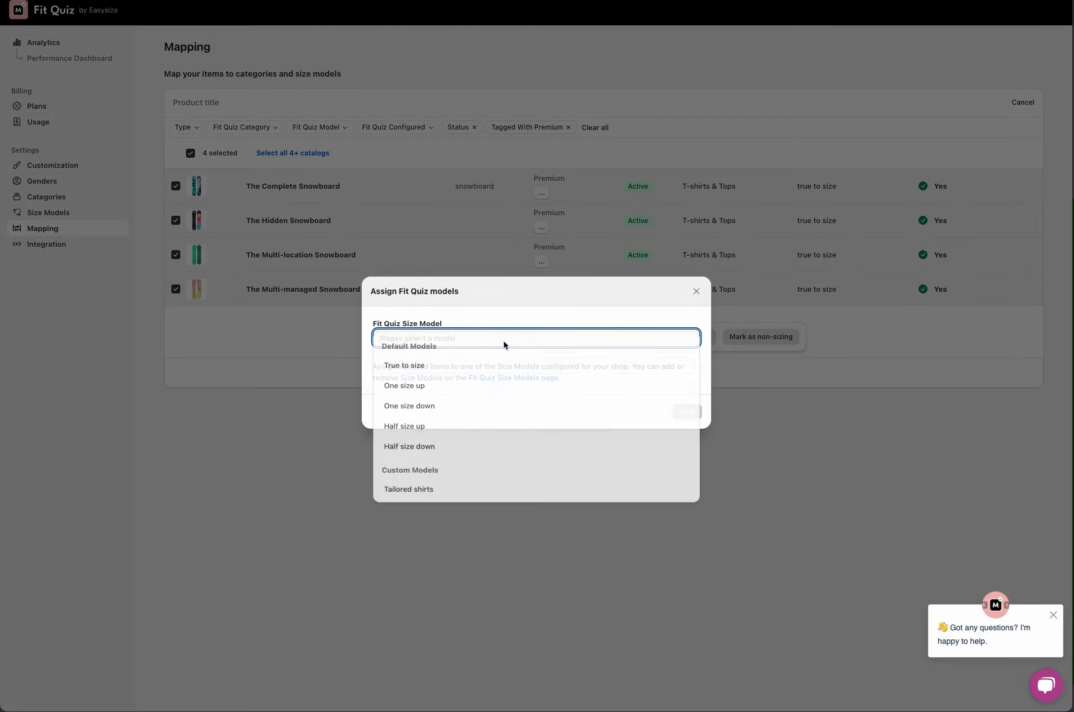
{"action": "left_click", "coordinate": [454, 490]}
{"action": "left_click", "coordinate": [688, 411]}
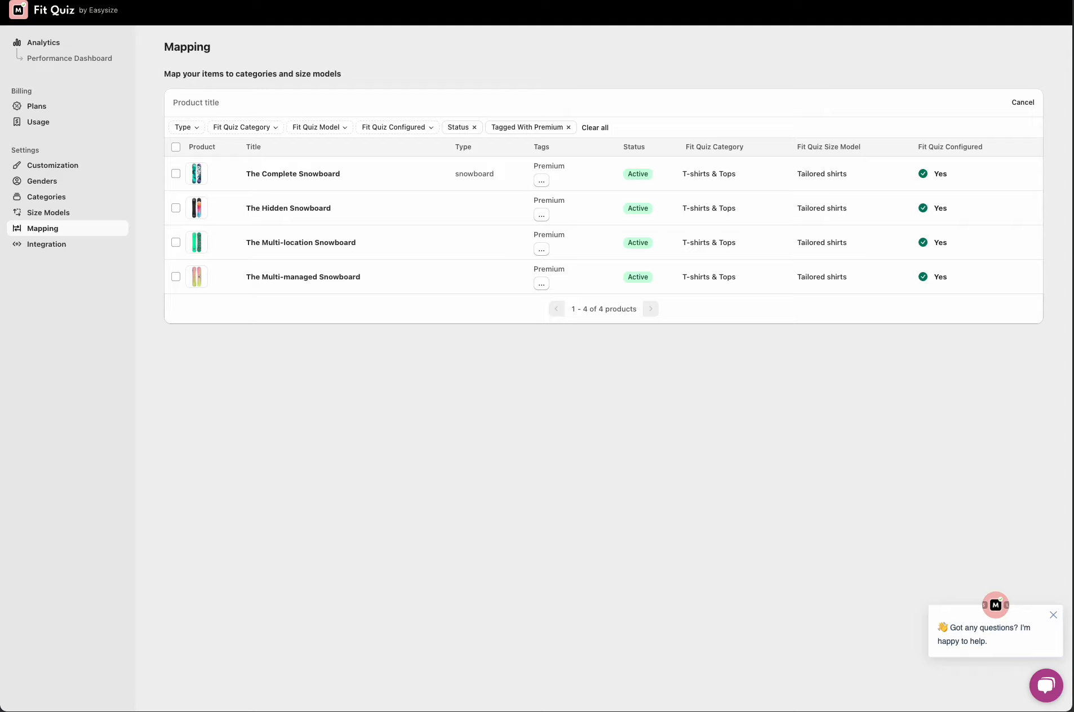
{"action": "left_click", "coordinate": [1045, 699]}
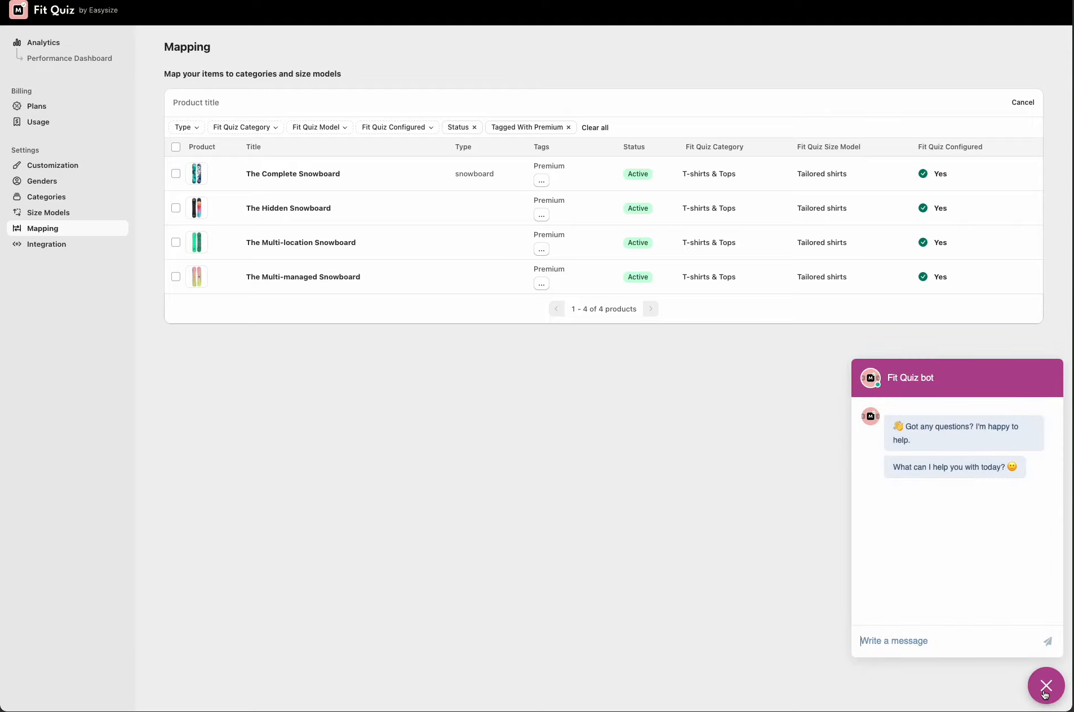
{"action": "left_click", "coordinate": [1045, 697]}
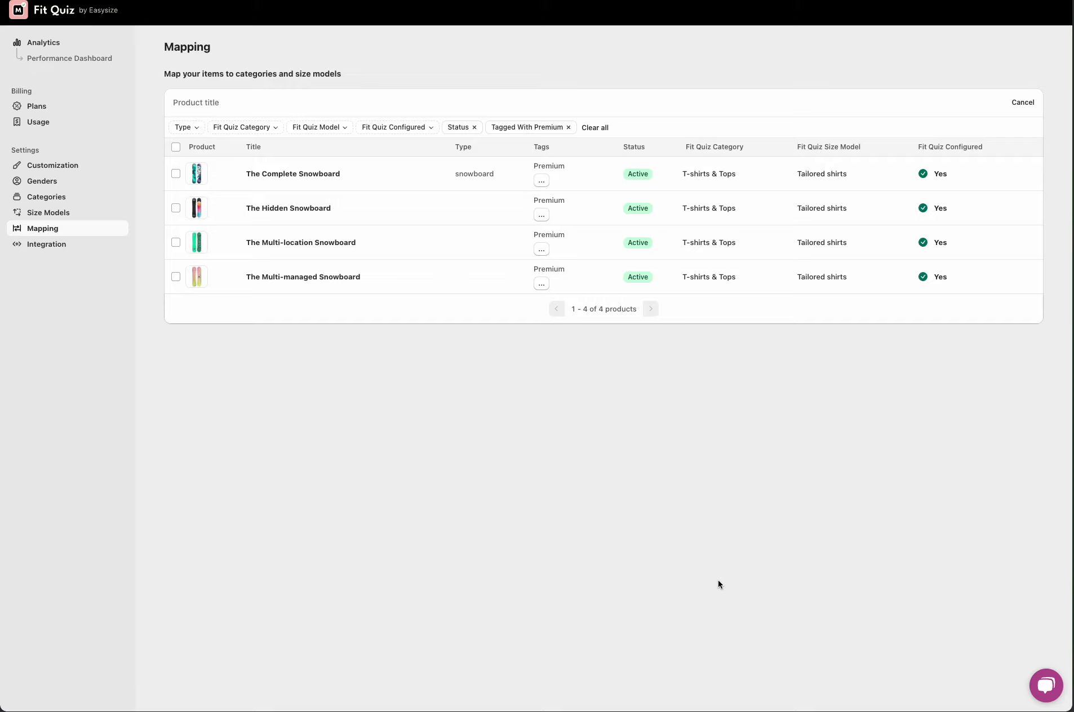
Step: Open the Integration settings and select the Dawn [Test] theme for integrating the widget
{"action": "left_click", "coordinate": [92, 249]}
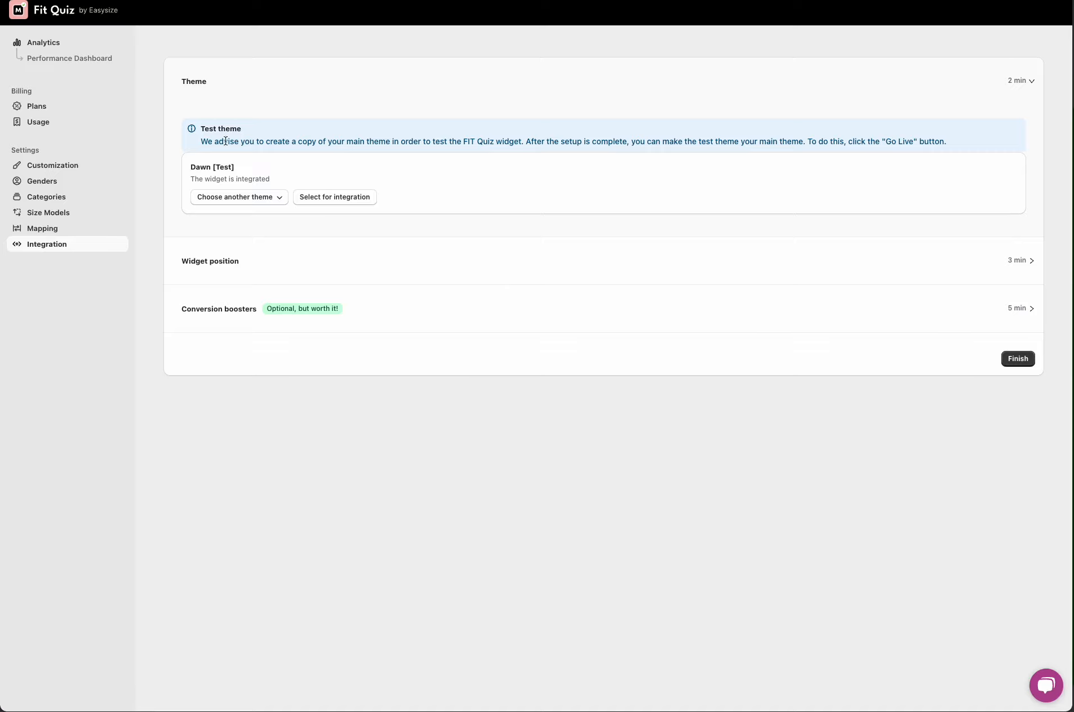
{"action": "left_click_drag", "start_coordinate": [204, 180], "coordinate": [292, 178]}
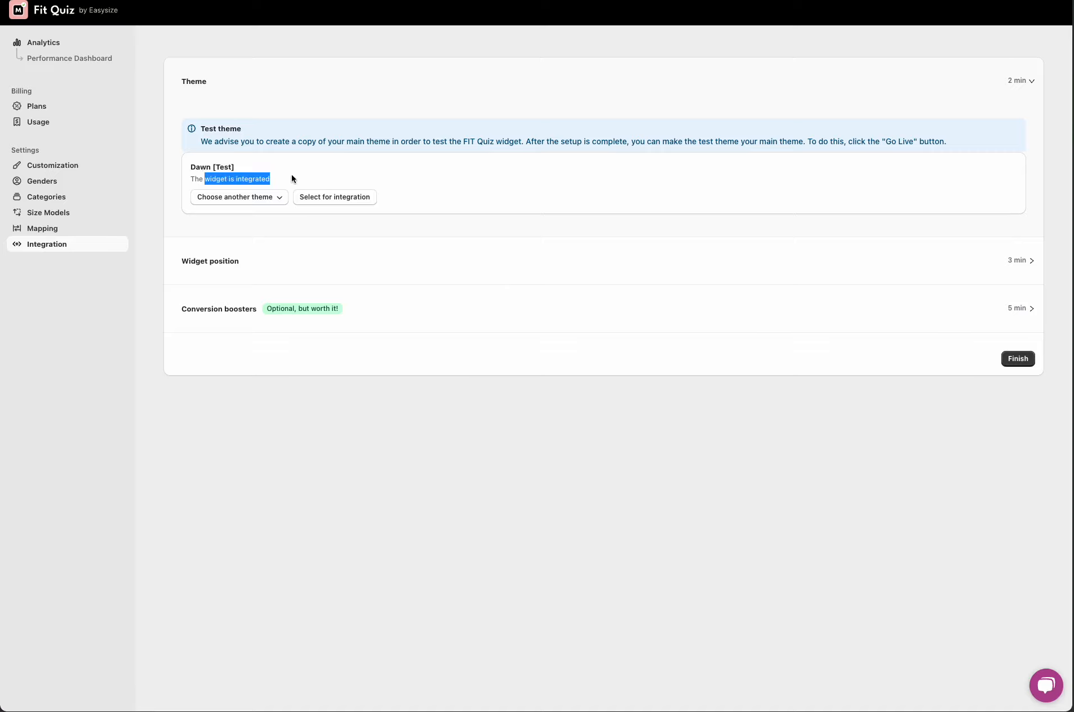
{"action": "left_click", "coordinate": [291, 179]}
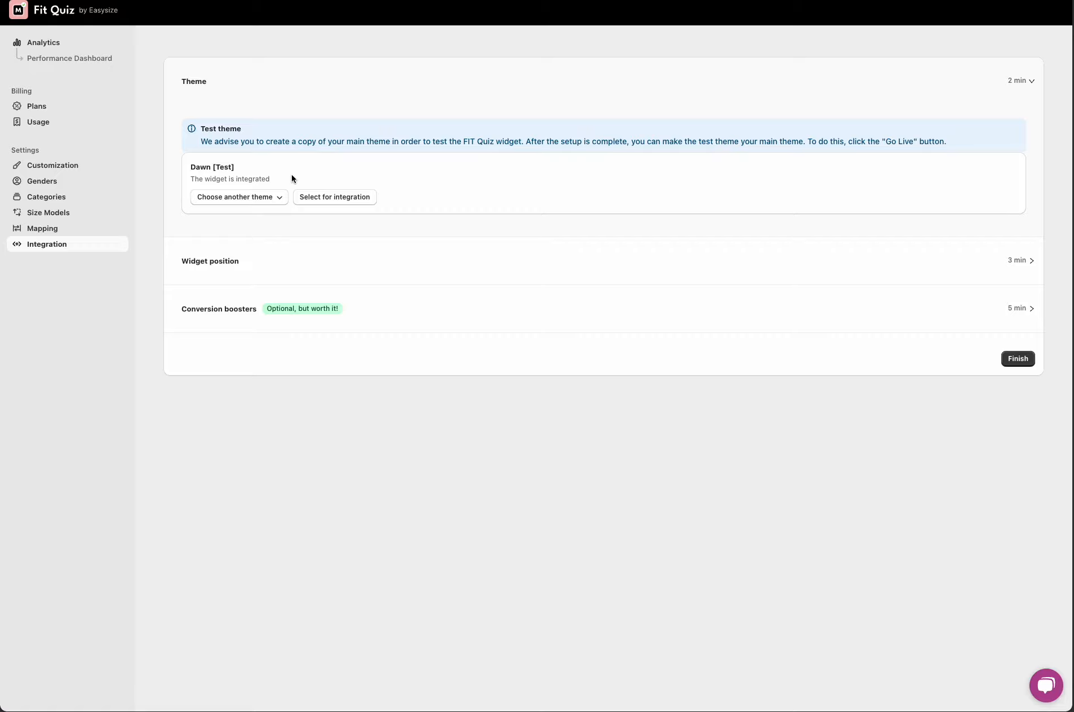
{"action": "left_click", "coordinate": [246, 198]}
{"action": "left_click", "coordinate": [241, 242]}
{"action": "left_click", "coordinate": [329, 198]}
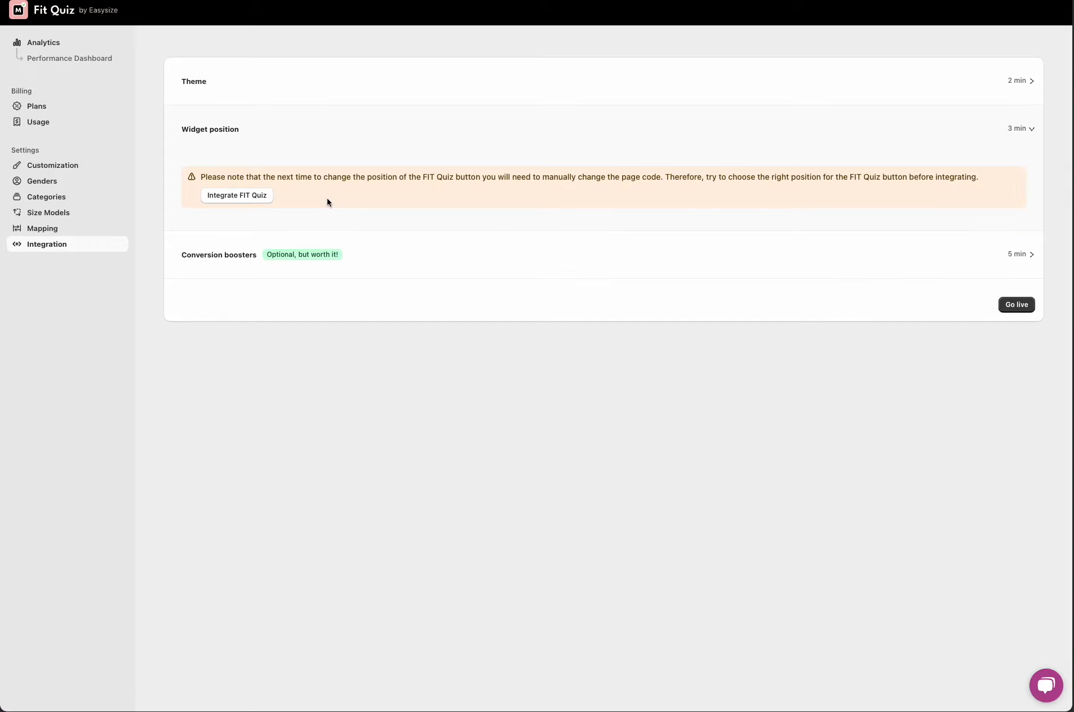
Step: Integrate FIT Quiz into the theme and open its preview in the theme editor's sections view
{"action": "left_click", "coordinate": [237, 195]}
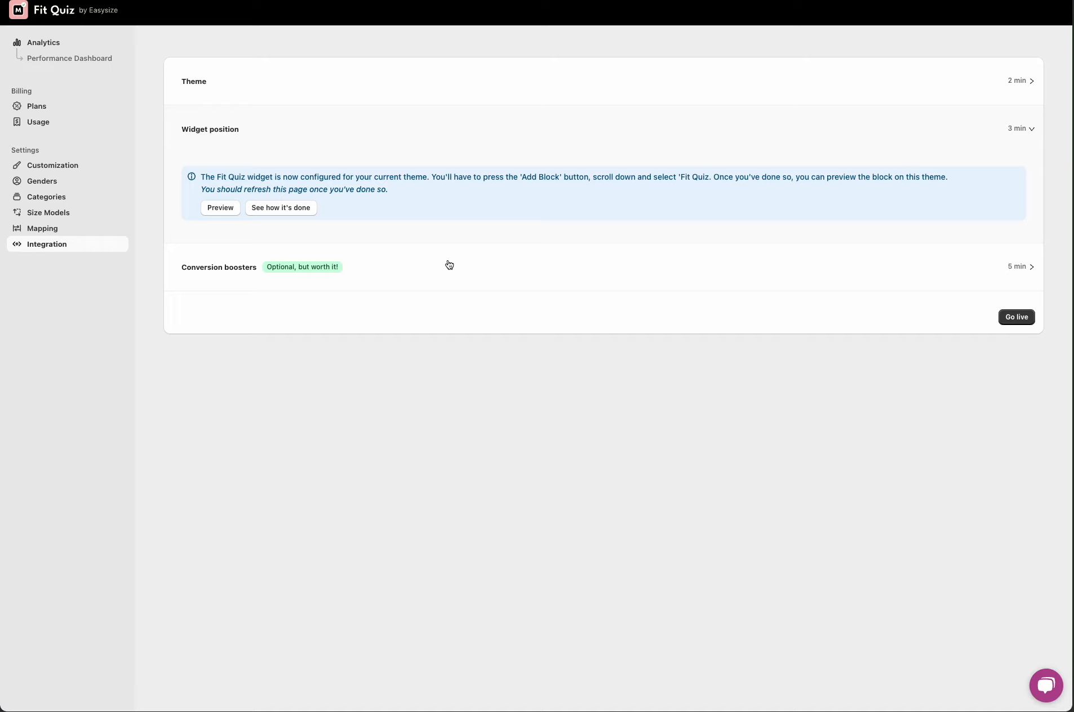
{"action": "left_click", "coordinate": [218, 209]}
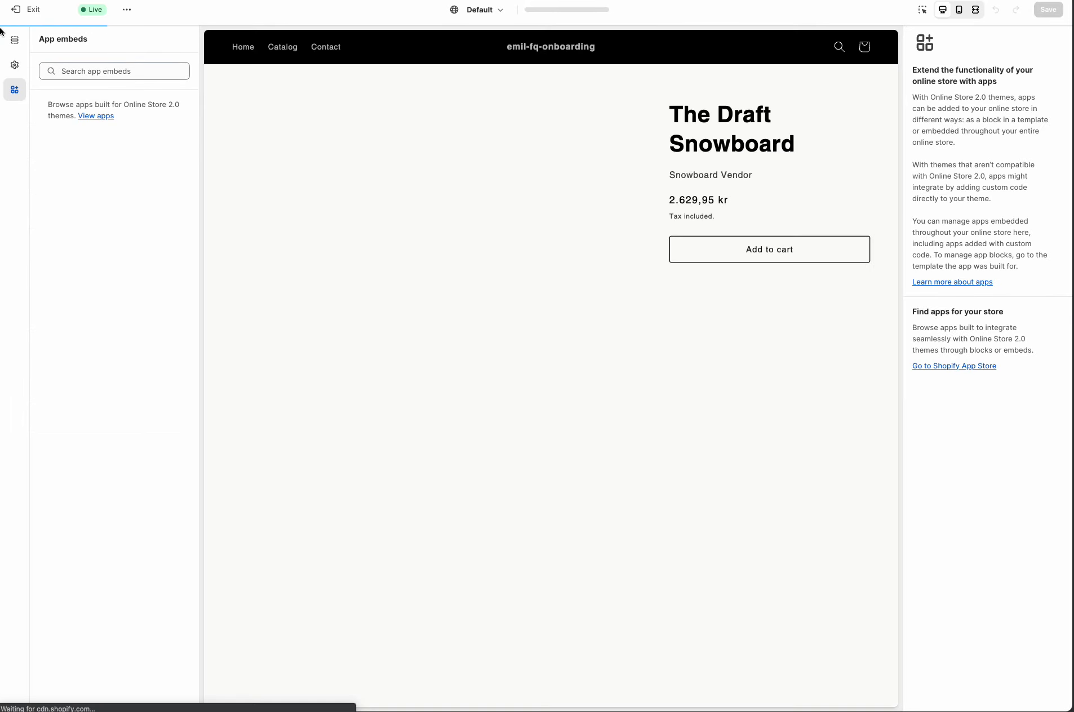
{"action": "left_click", "coordinate": [16, 39]}
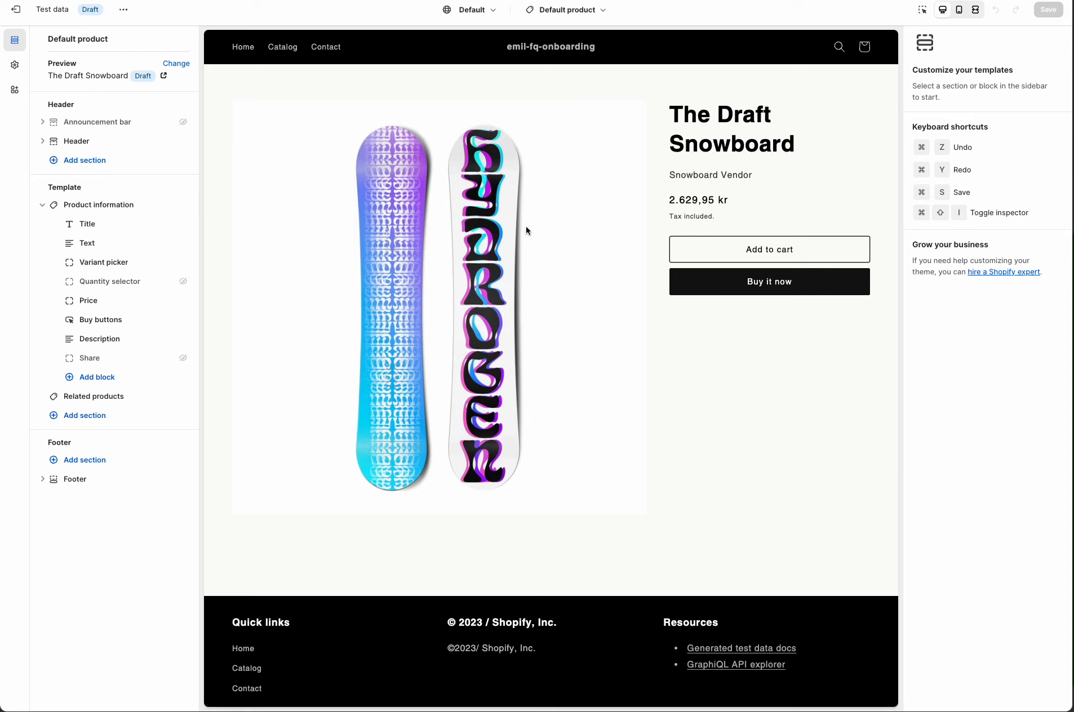
Step: Add a FIT Quiz block to the Product information section of the default product template
{"action": "left_click", "coordinate": [87, 377]}
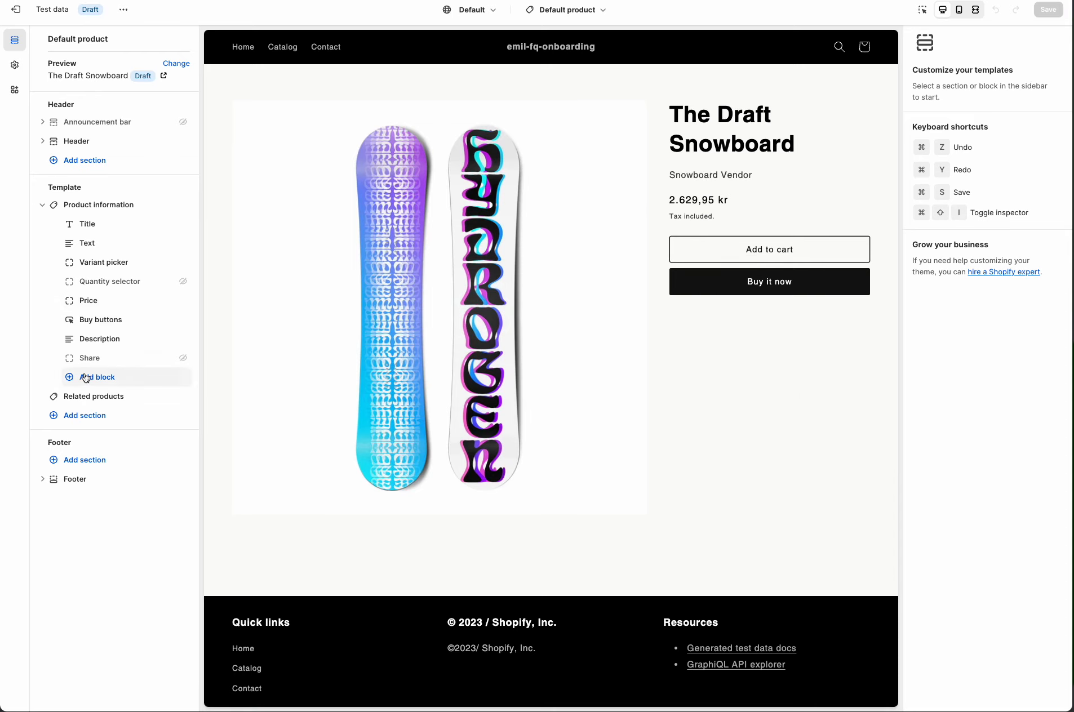
{"action": "left_click", "coordinate": [248, 637]}
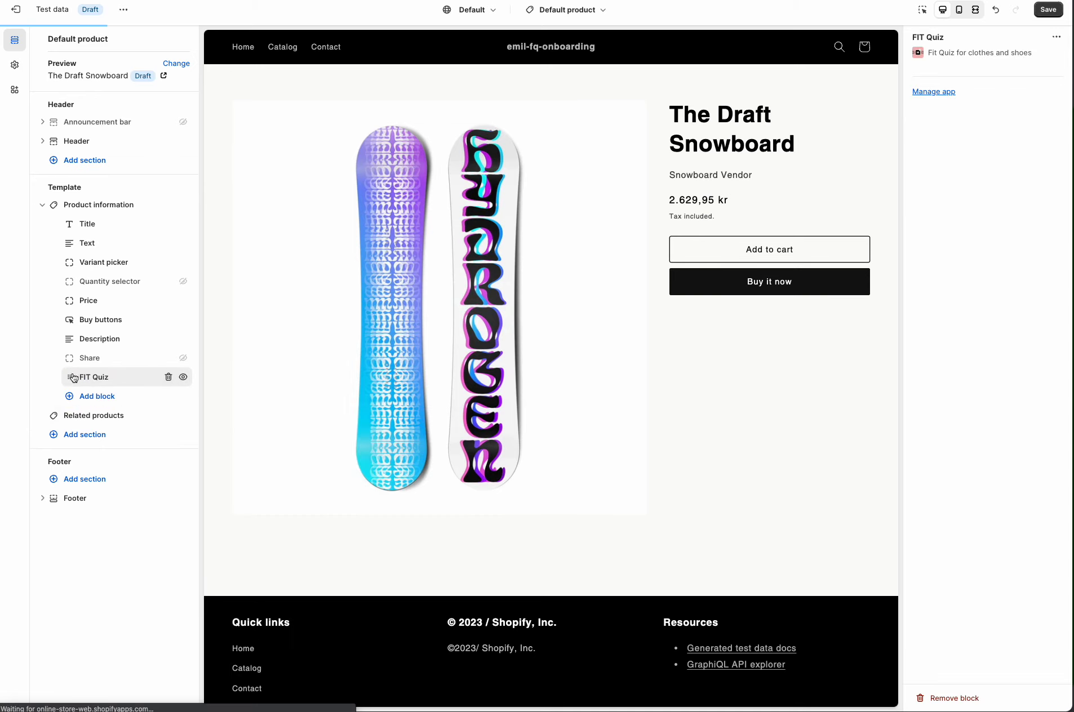
Step: Move the FIT Quiz block to sit directly below Price and save the template
{"action": "left_click_drag", "start_coordinate": [67, 381], "coordinate": [66, 266]}
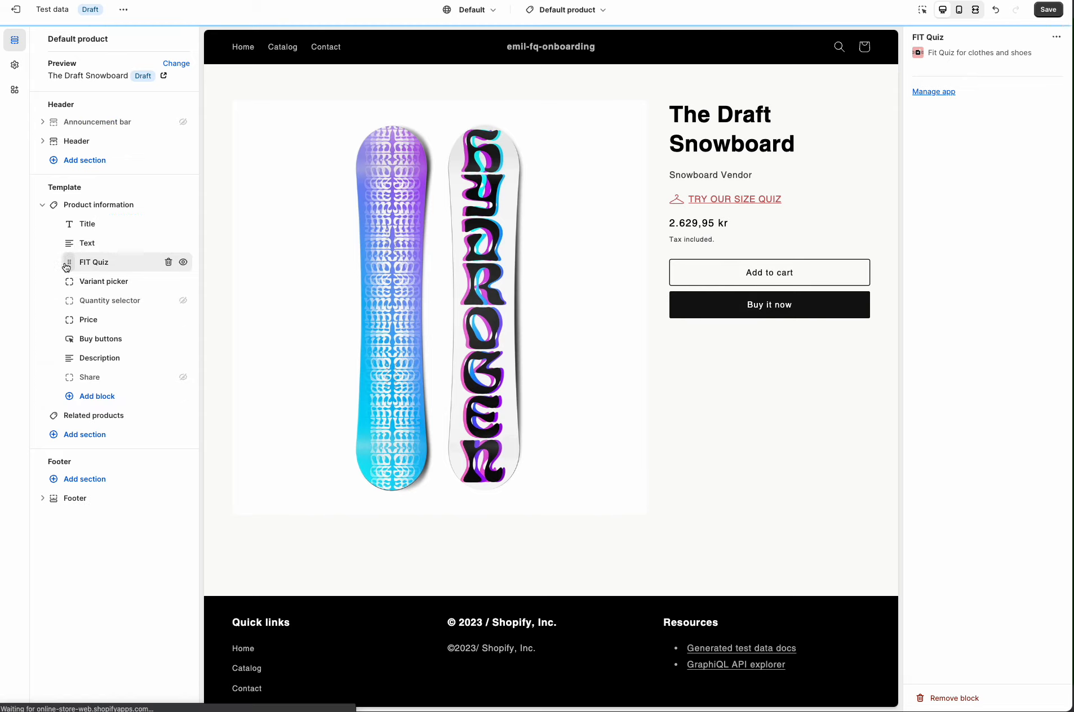
{"action": "left_click_drag", "start_coordinate": [67, 266], "coordinate": [68, 331]}
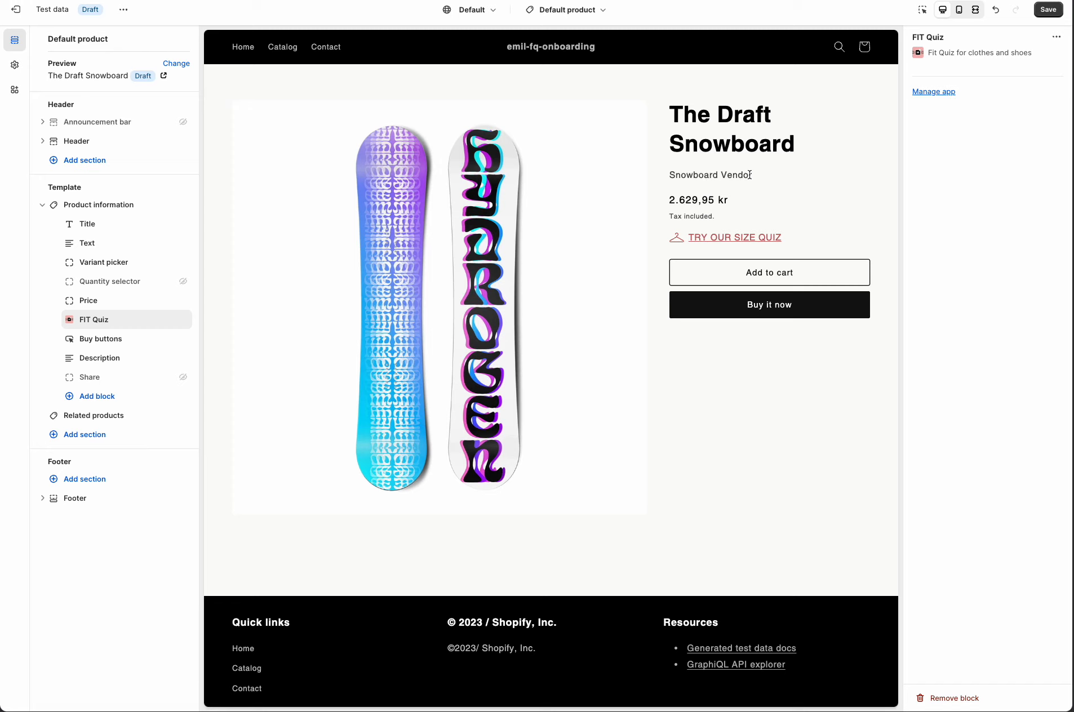
{"action": "key", "text": "ctrl+s"}
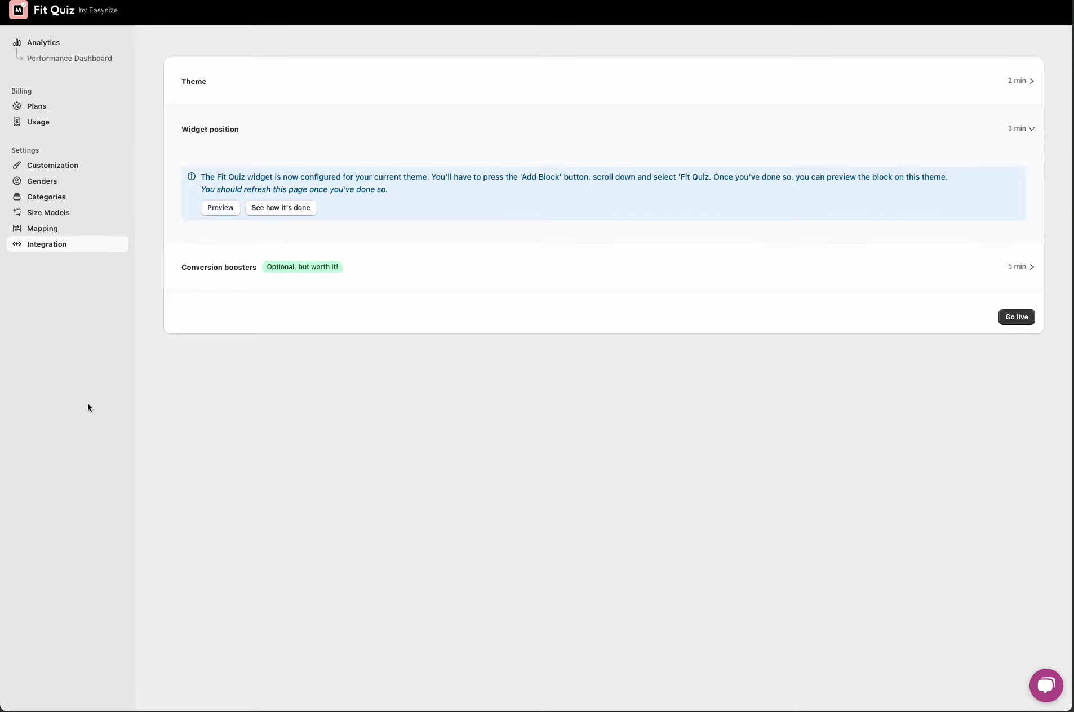
Step: Review the Plans, Usage dashboard and Performance dashboard pages of the app
{"action": "left_click", "coordinate": [26, 105]}
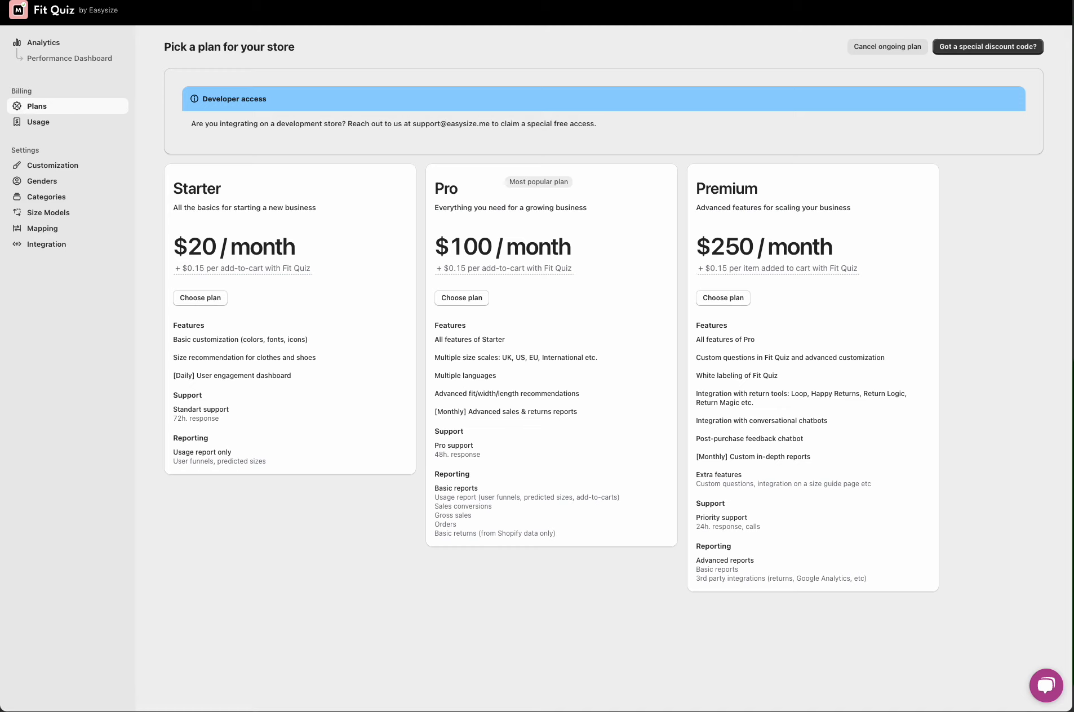
{"action": "mouse_move", "coordinate": [610, 260]}
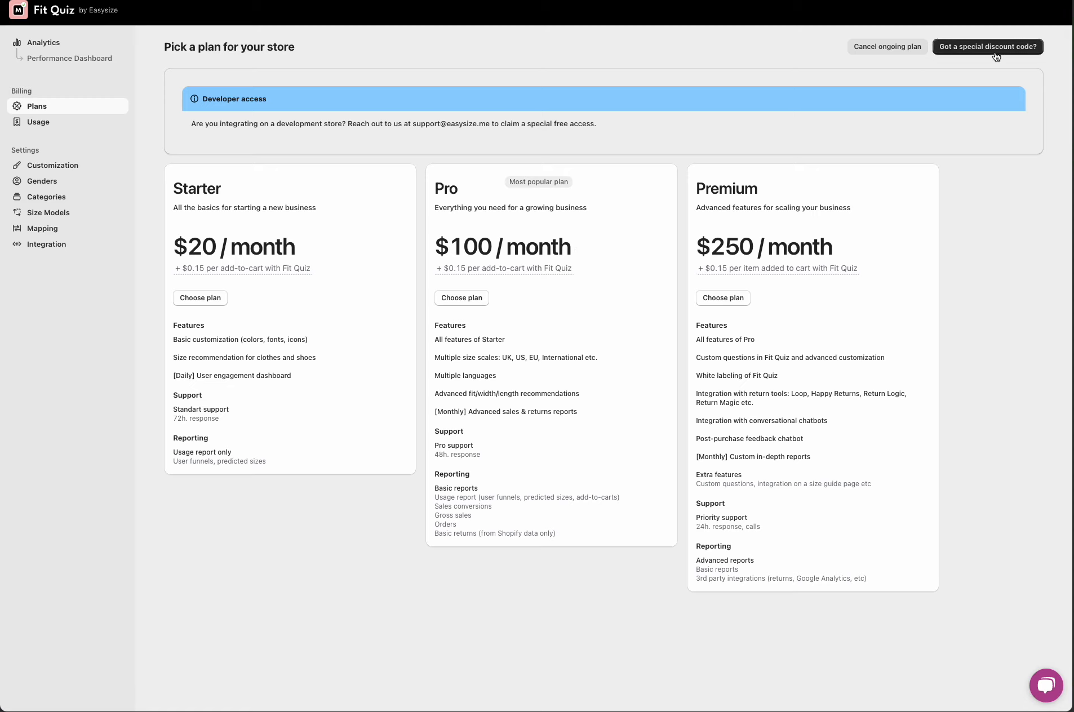
{"action": "mouse_move", "coordinate": [182, 269]}
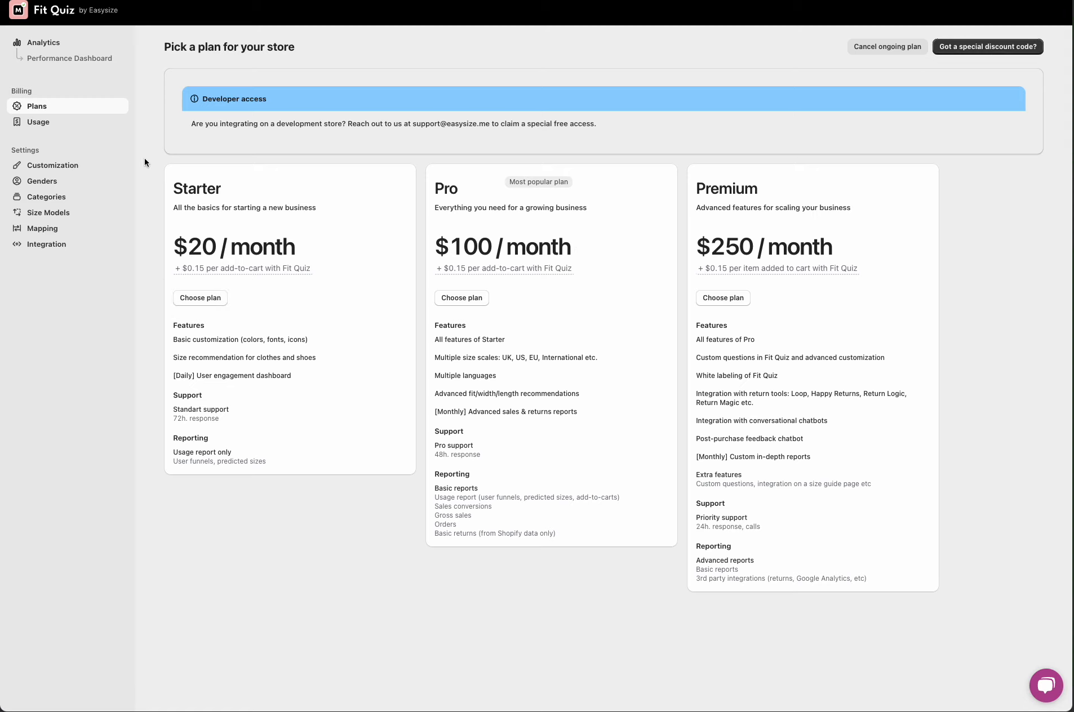
{"action": "left_click", "coordinate": [58, 131]}
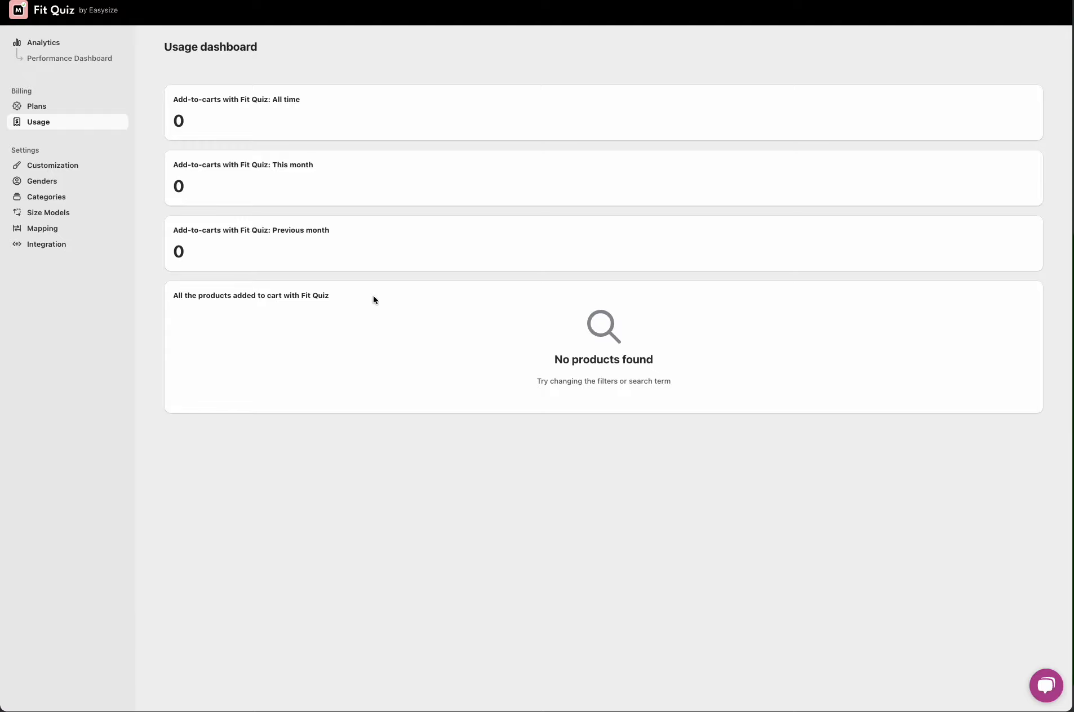
{"action": "left_click", "coordinate": [61, 59]}
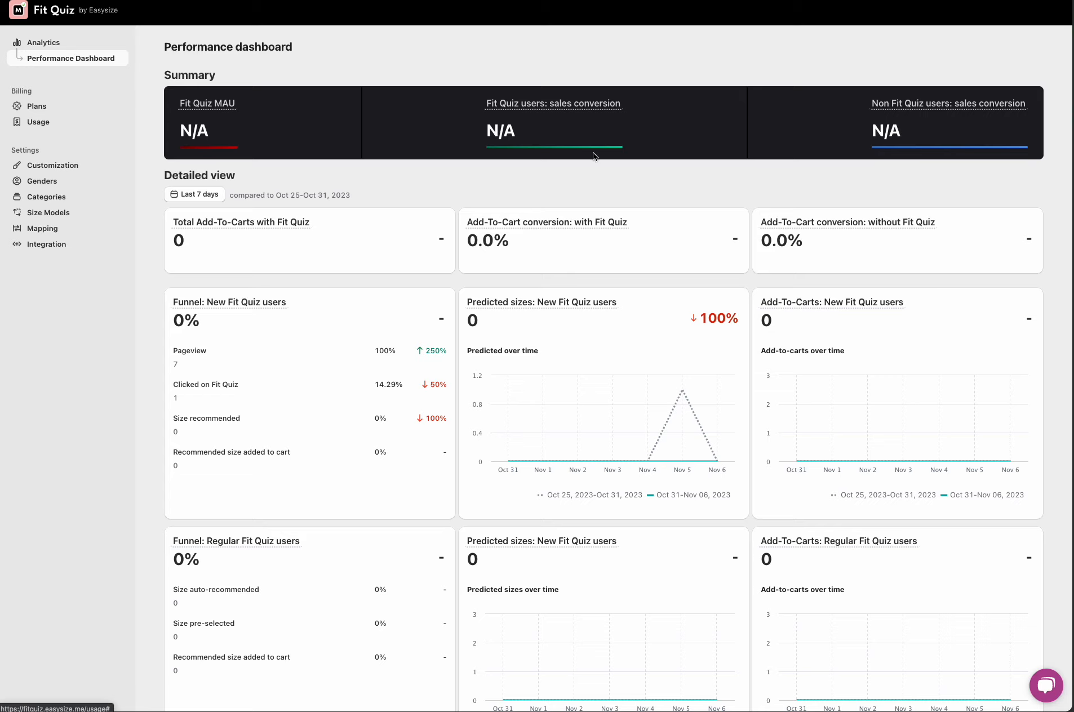
{"action": "scroll", "coordinate": [1061, 213], "scroll_direction": "down", "scroll_amount": 5}
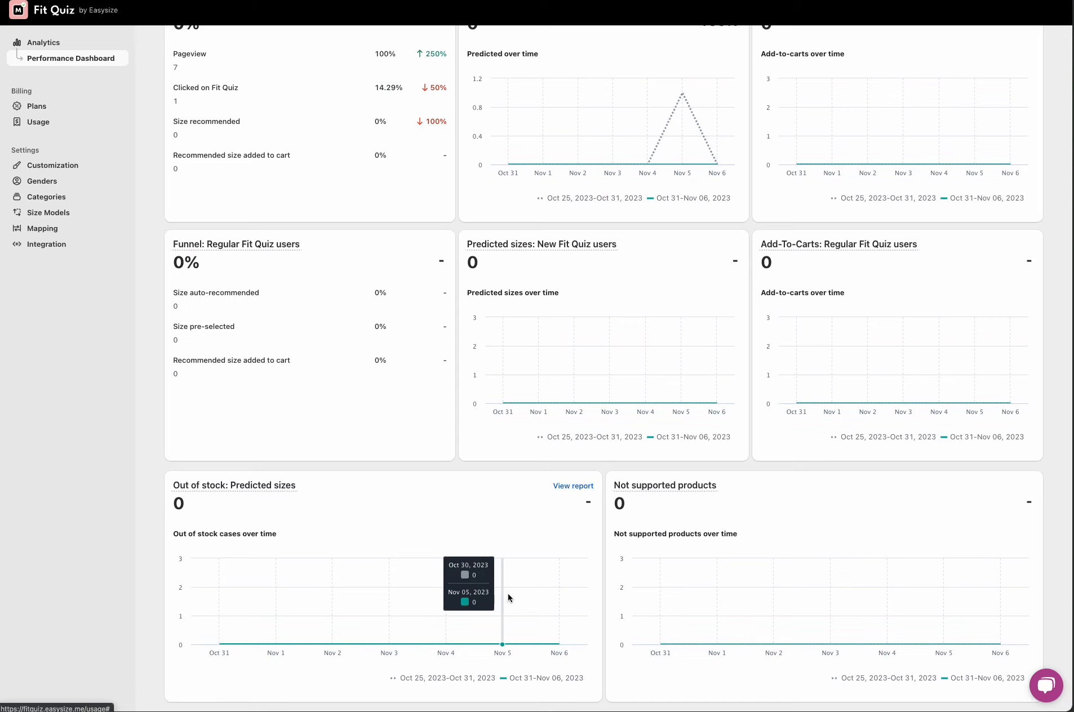
{"action": "scroll", "coordinate": [619, 542], "scroll_direction": "up", "scroll_amount": 5}
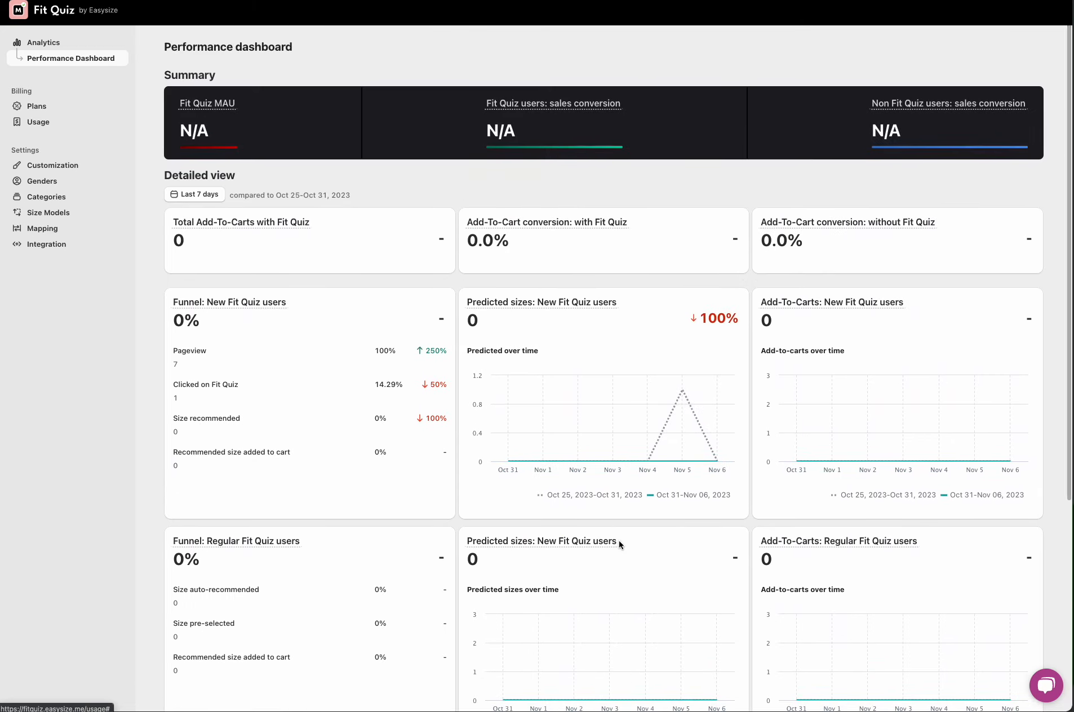
{"action": "mouse_move", "coordinate": [619, 542]}
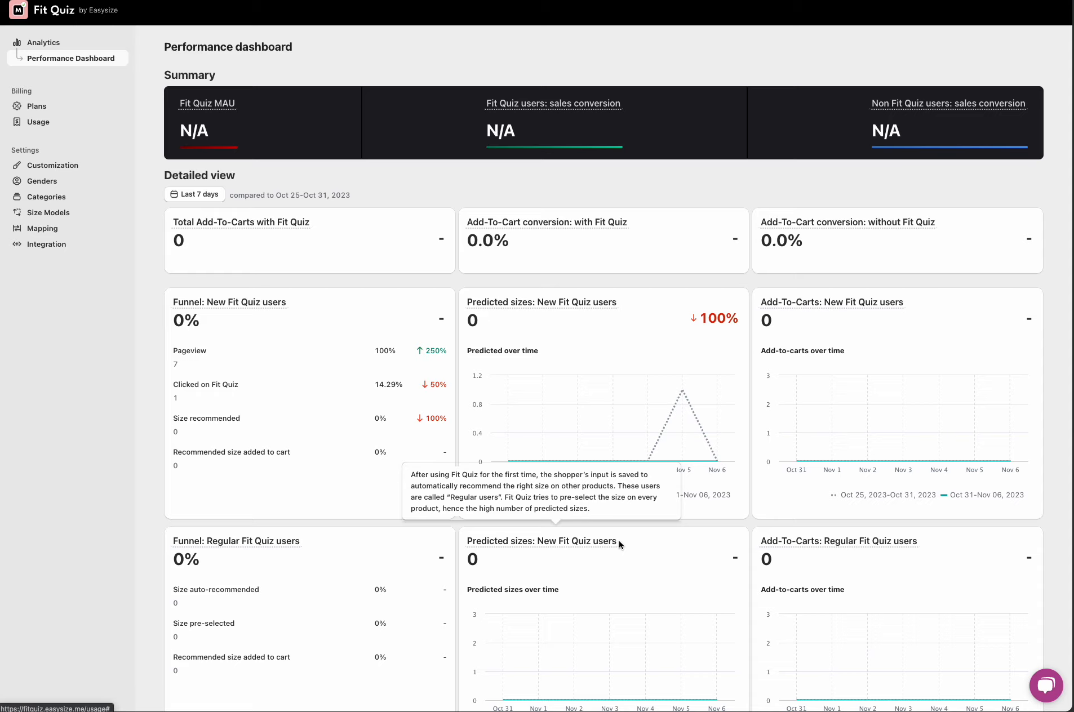